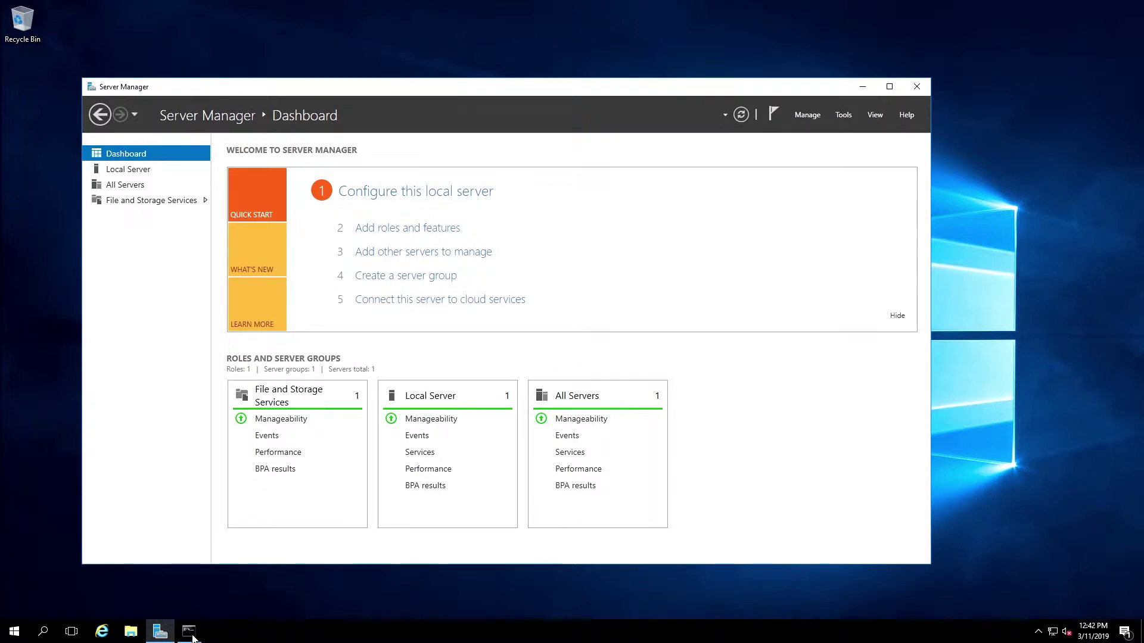
Open an administrator Command Prompt and change to c:\Program Files\SafeNet\LunaClient
{"action": "right_click", "coordinate": [15, 632]}
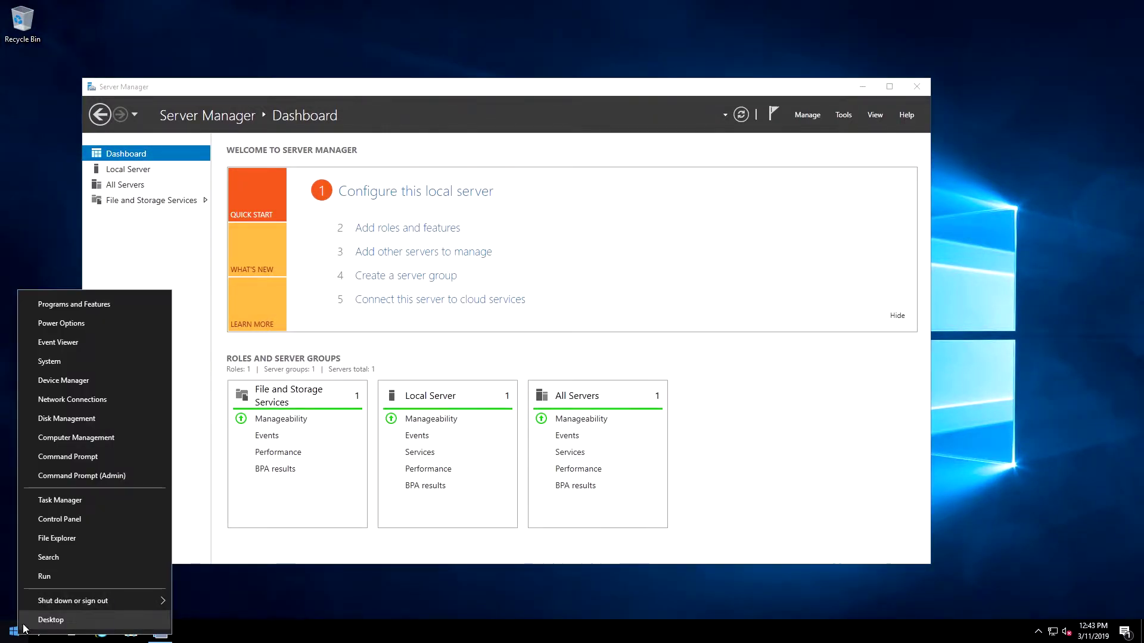
{"action": "left_click", "coordinate": [95, 475]}
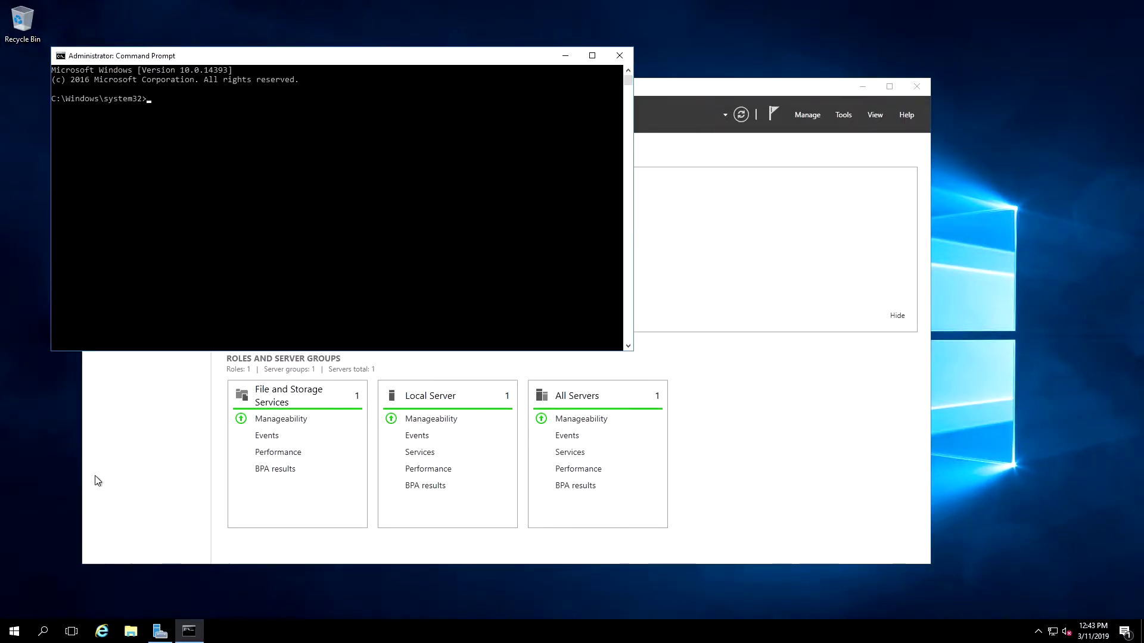
{"action": "type", "text": "cd \"c:\\Prog"}
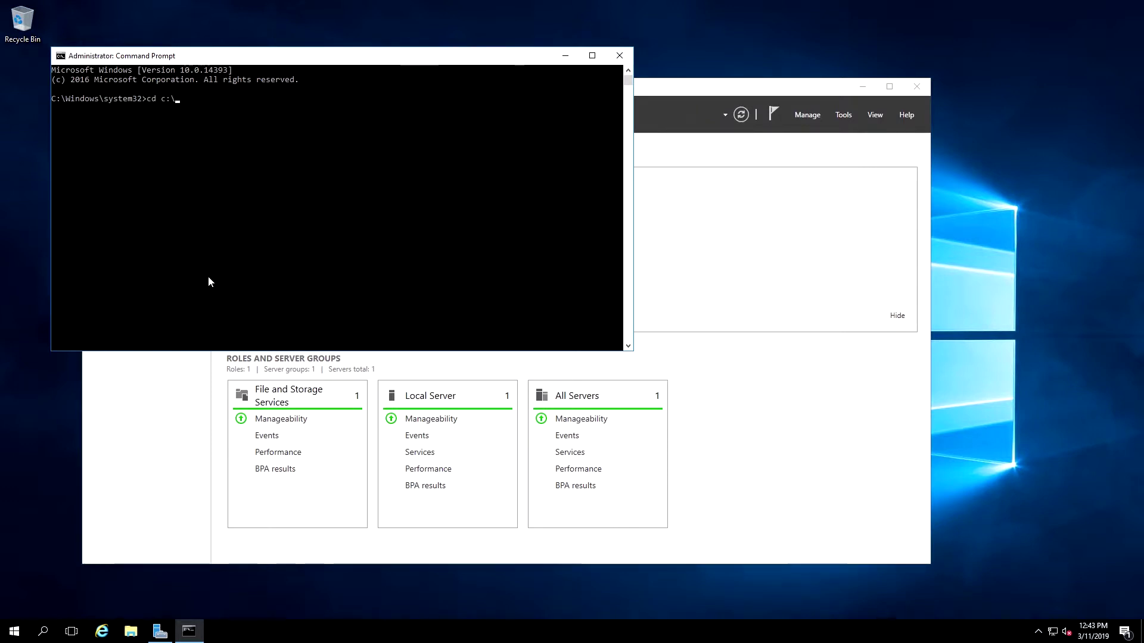
{"action": "key", "text": "Tab"}
{"action": "type", "text": "\\Saf"}
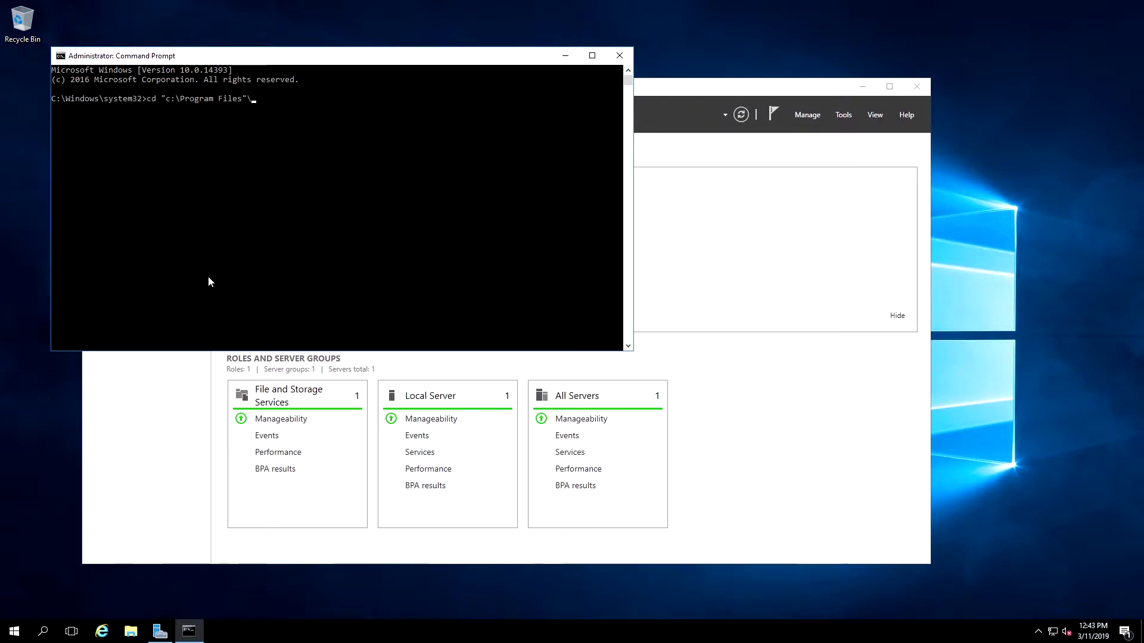
{"action": "key", "text": "Tab"}
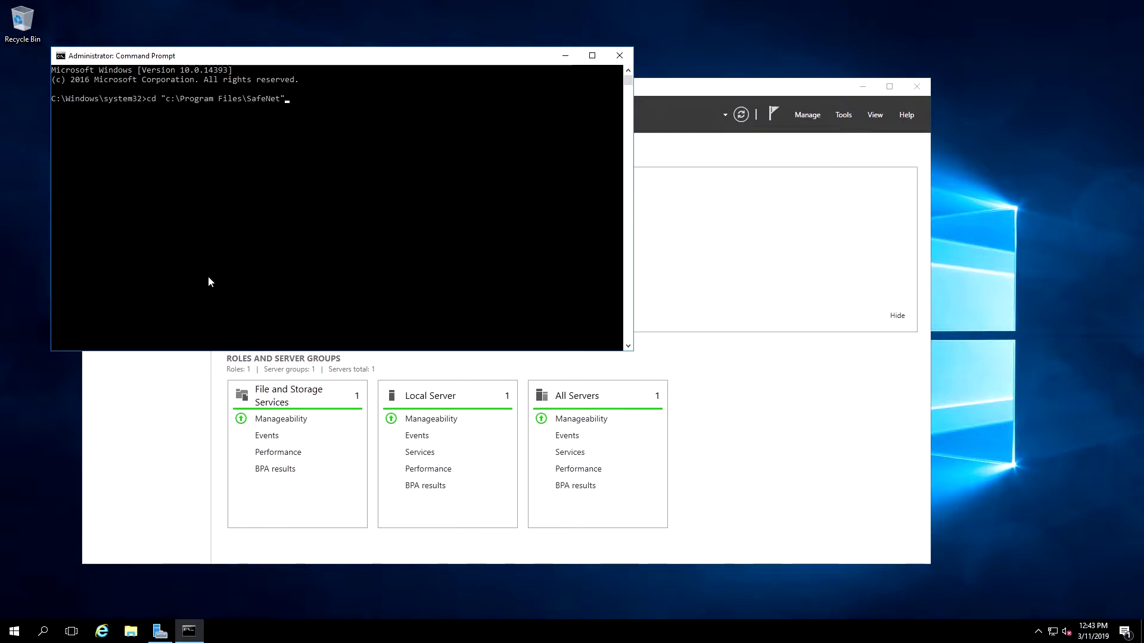
{"action": "type", "text": "\\Luna"}
{"action": "key", "text": "Tab"}
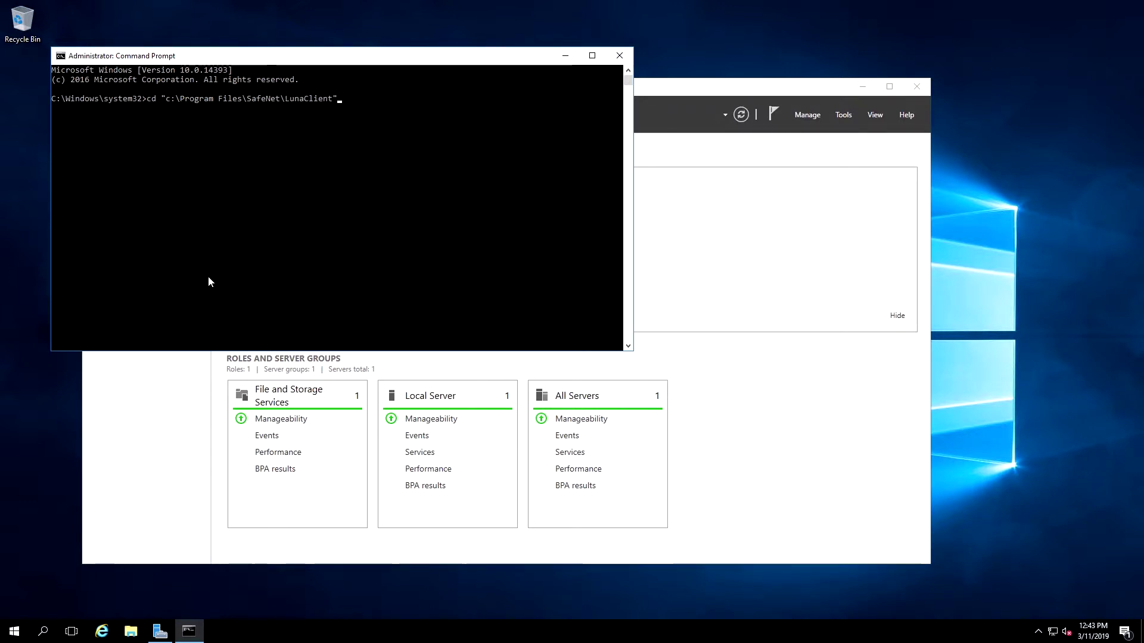
{"action": "key", "text": "Return"}
Run vtl verify to find partition Test3 in slot 1, then cmu list with the partition password
{"action": "type", "text": "vtl verify"}
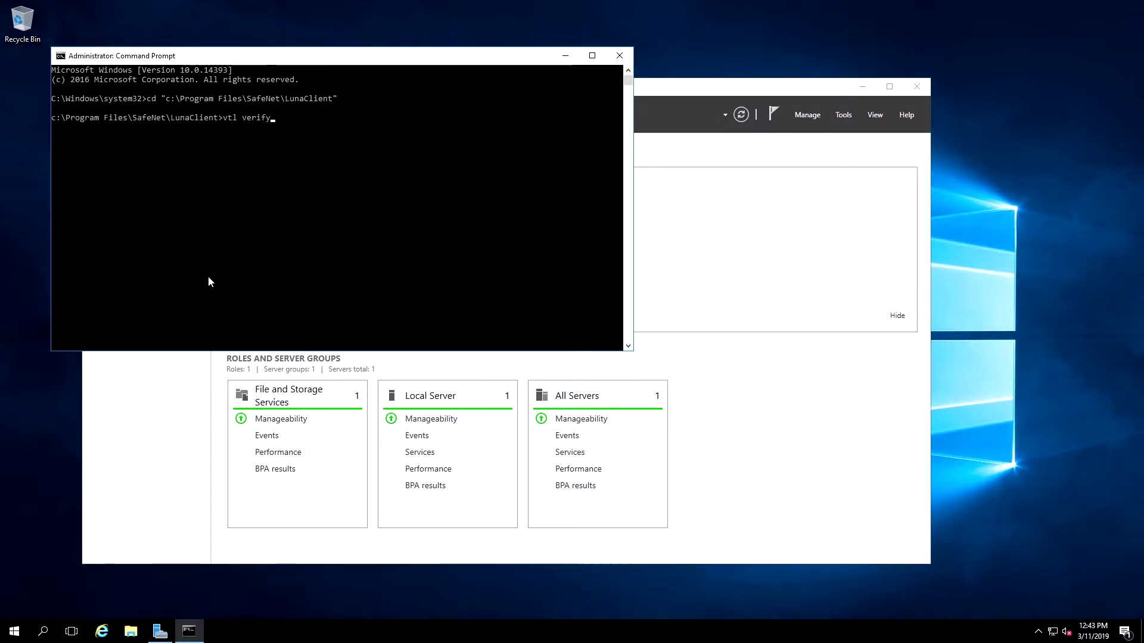
{"action": "key", "text": "Return"}
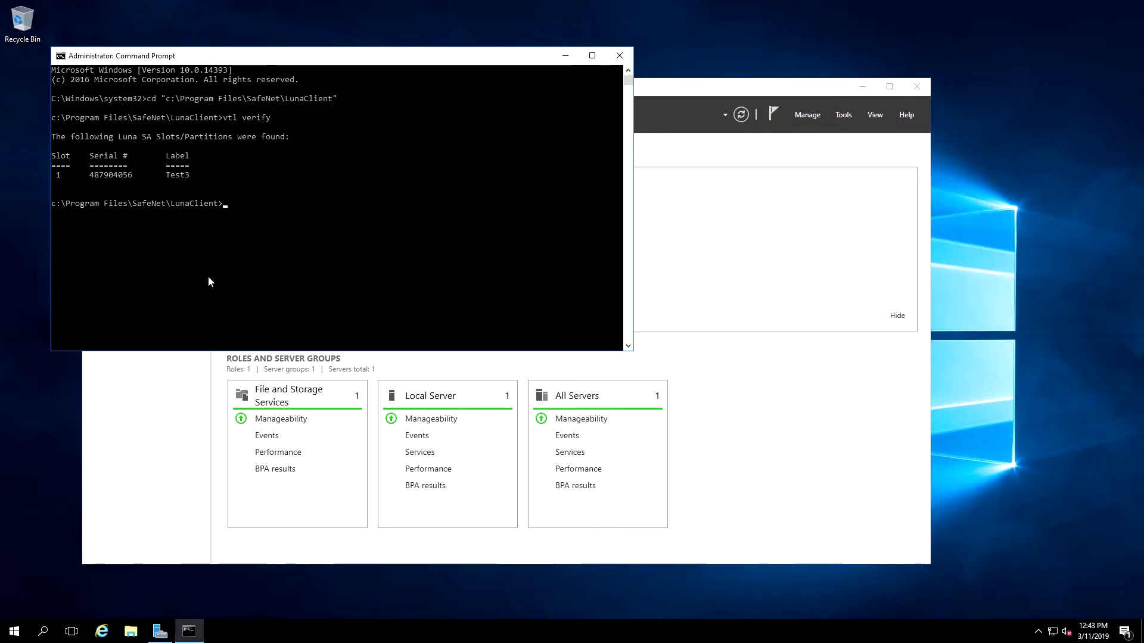
{"action": "type", "text": "cmu list"}
{"action": "key", "text": "Return"}
{"action": "type", "text": "*********"}
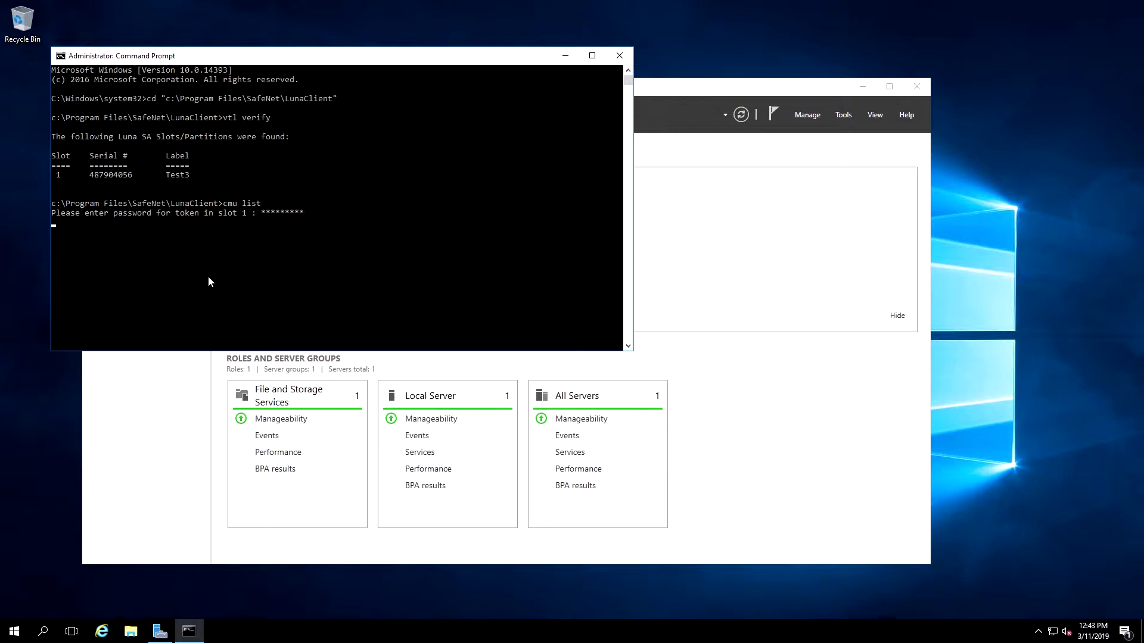
{"action": "key", "text": "Return"}
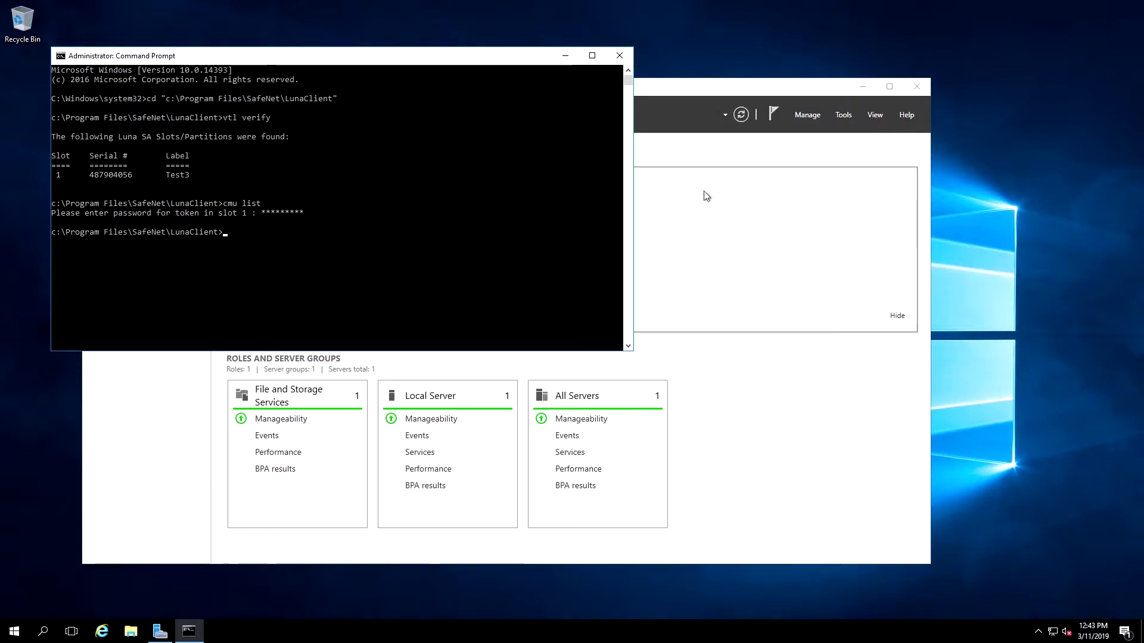
Browse File Explorer to C:\Program Files\SafeNet\LunaClient\KSP, showing KspConfig.exe
{"action": "left_click", "coordinate": [682, 157]}
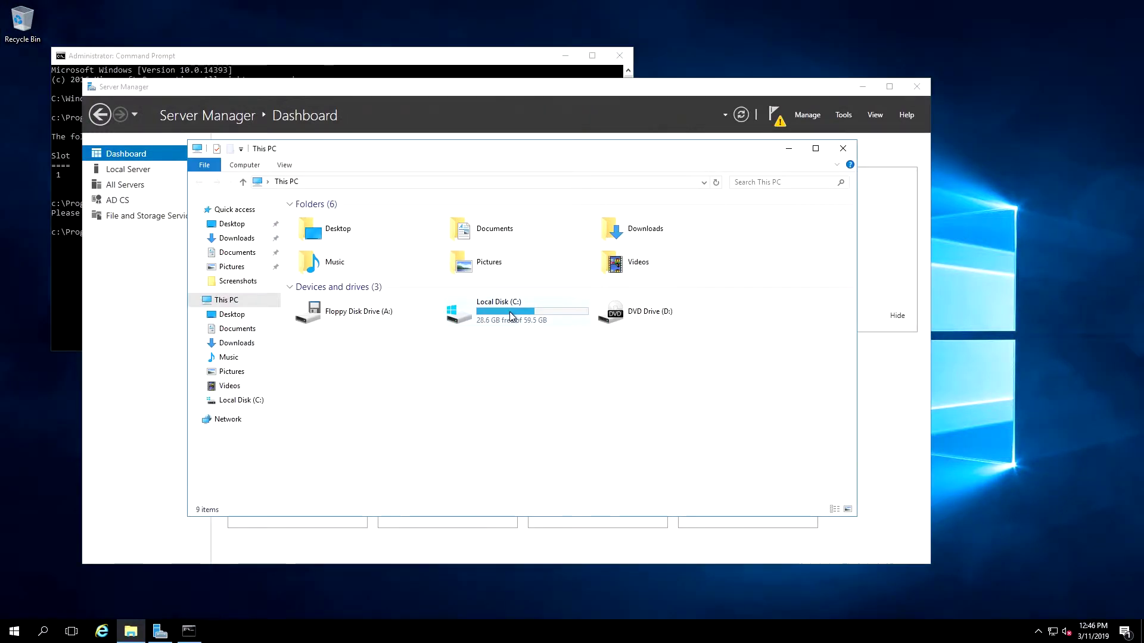
{"action": "double_click", "coordinate": [510, 312]}
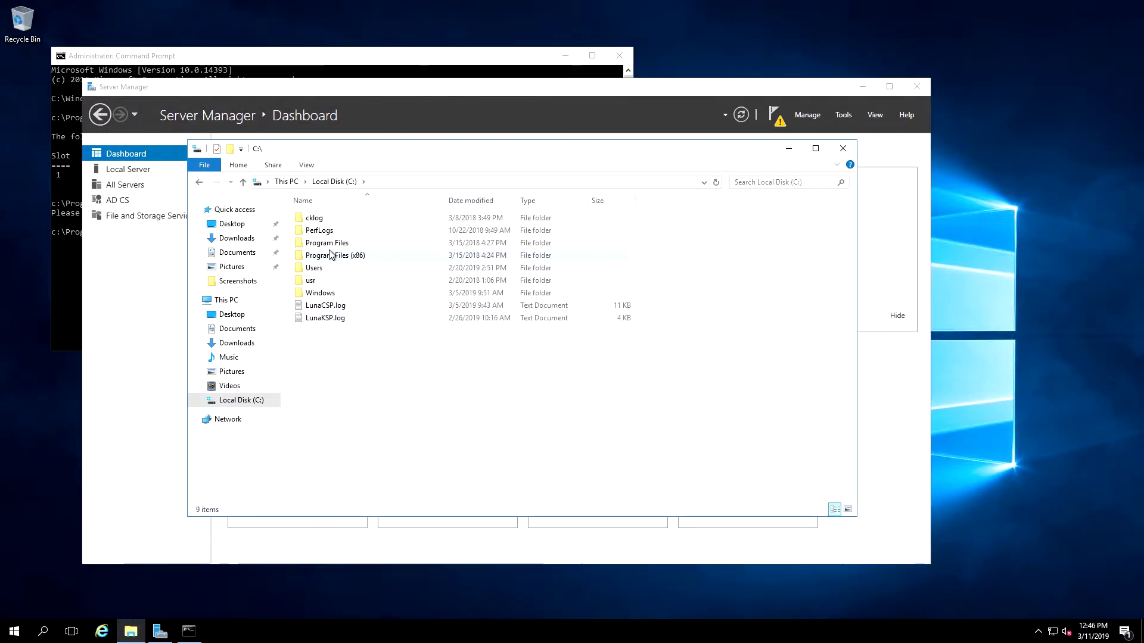
{"action": "double_click", "coordinate": [327, 244]}
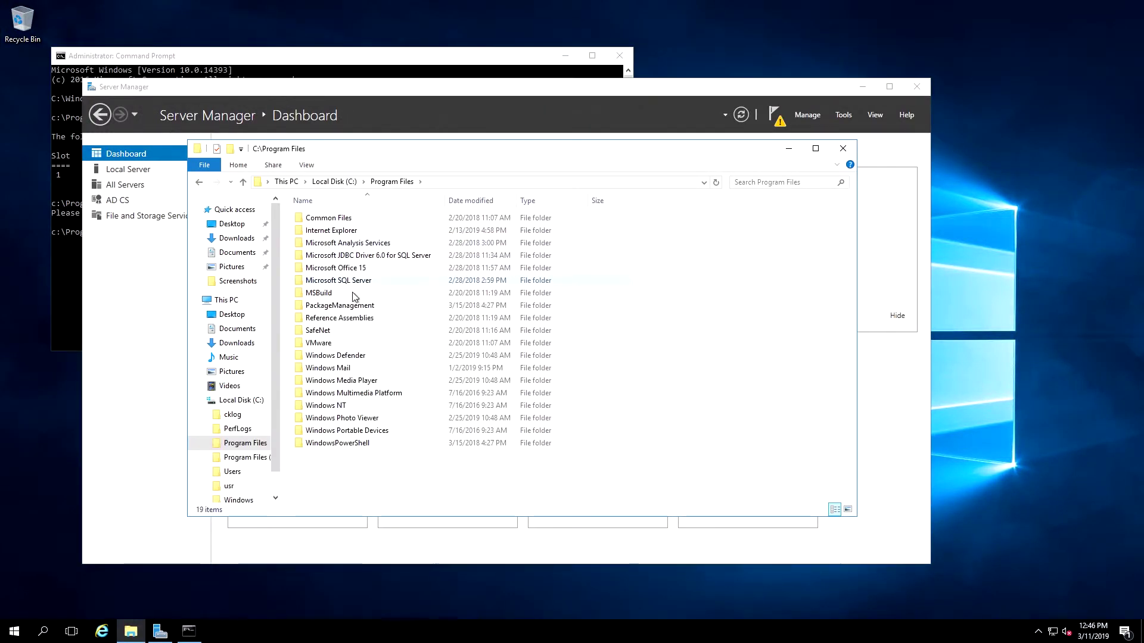
{"action": "left_click", "coordinate": [318, 336]}
{"action": "double_click", "coordinate": [318, 332]}
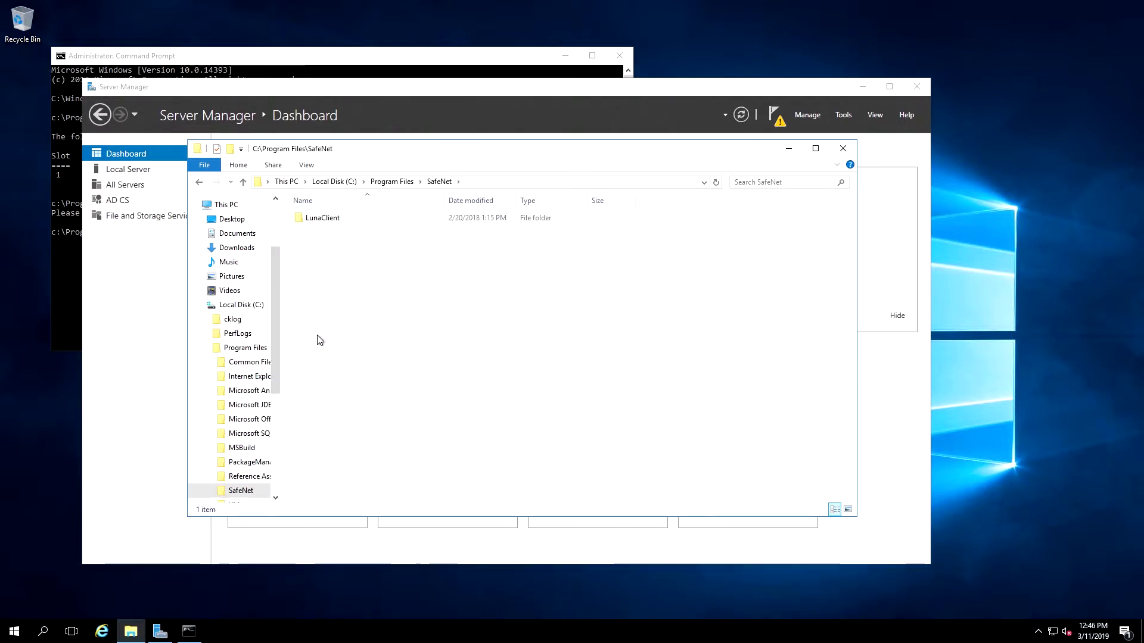
{"action": "double_click", "coordinate": [331, 222]}
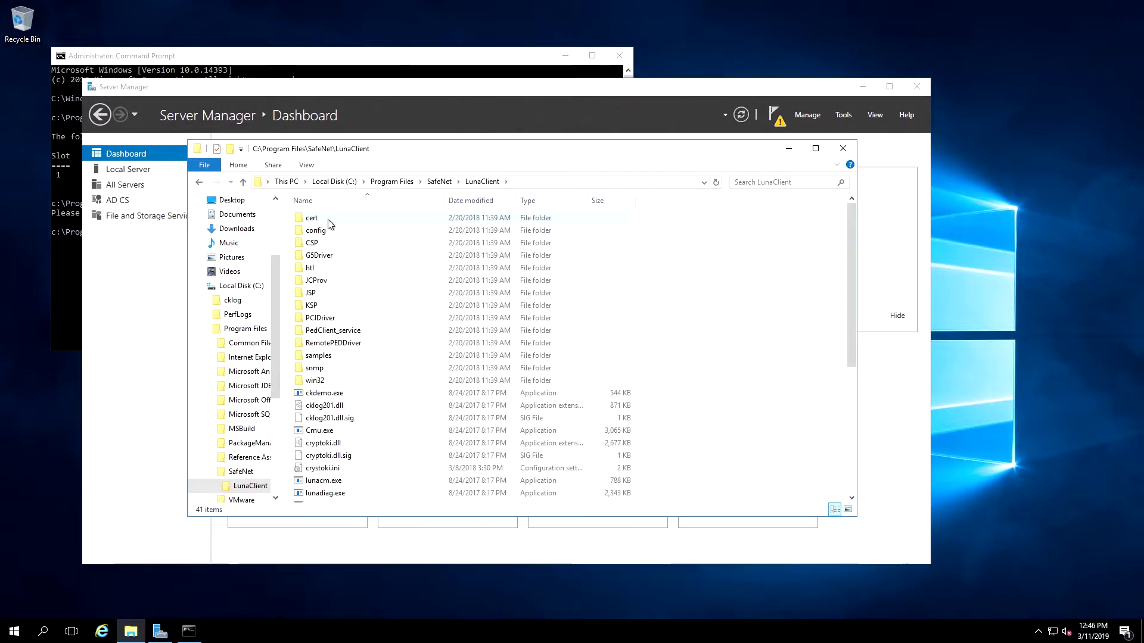
{"action": "double_click", "coordinate": [311, 305]}
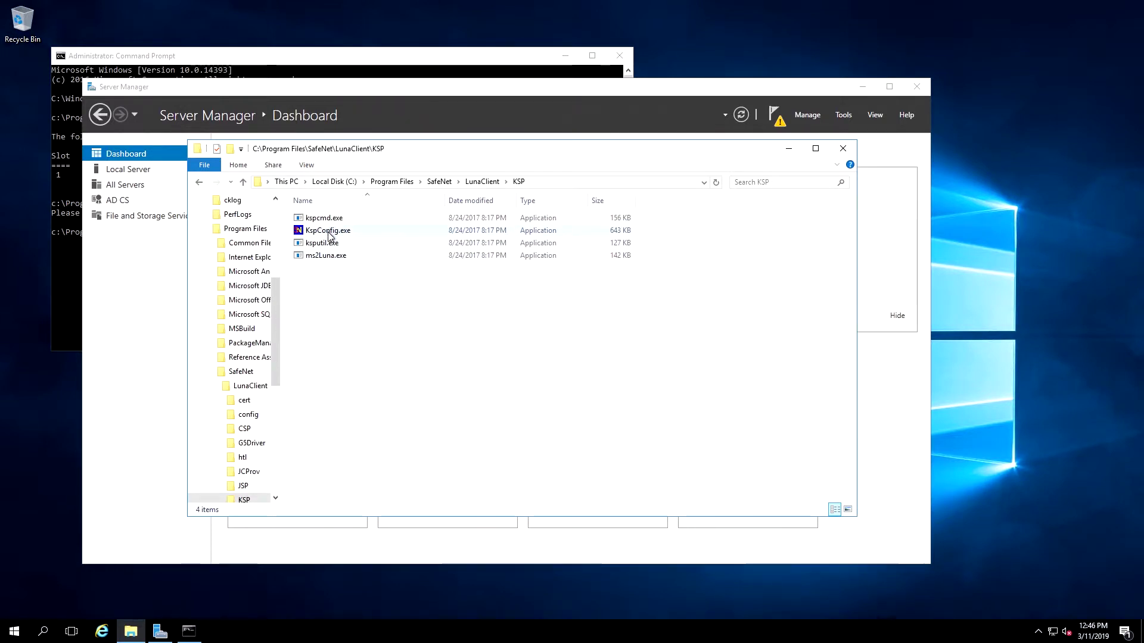
Launch KspConfig.exe and show the security library registration settings
{"action": "double_click", "coordinate": [329, 231]}
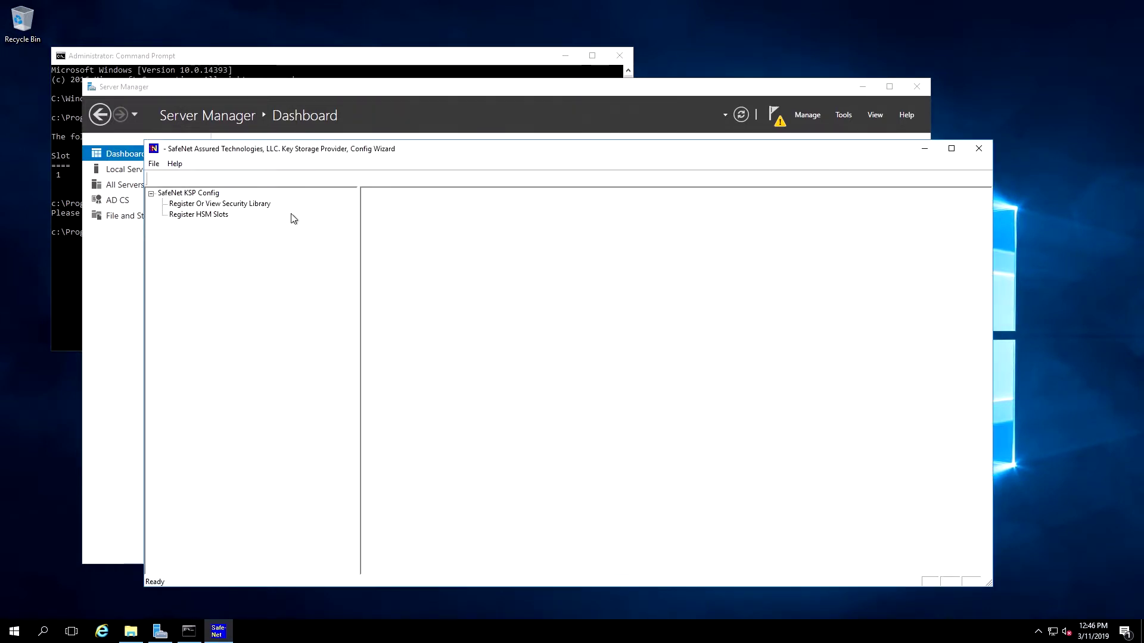
{"action": "left_click", "coordinate": [200, 194]}
{"action": "left_click", "coordinate": [216, 204]}
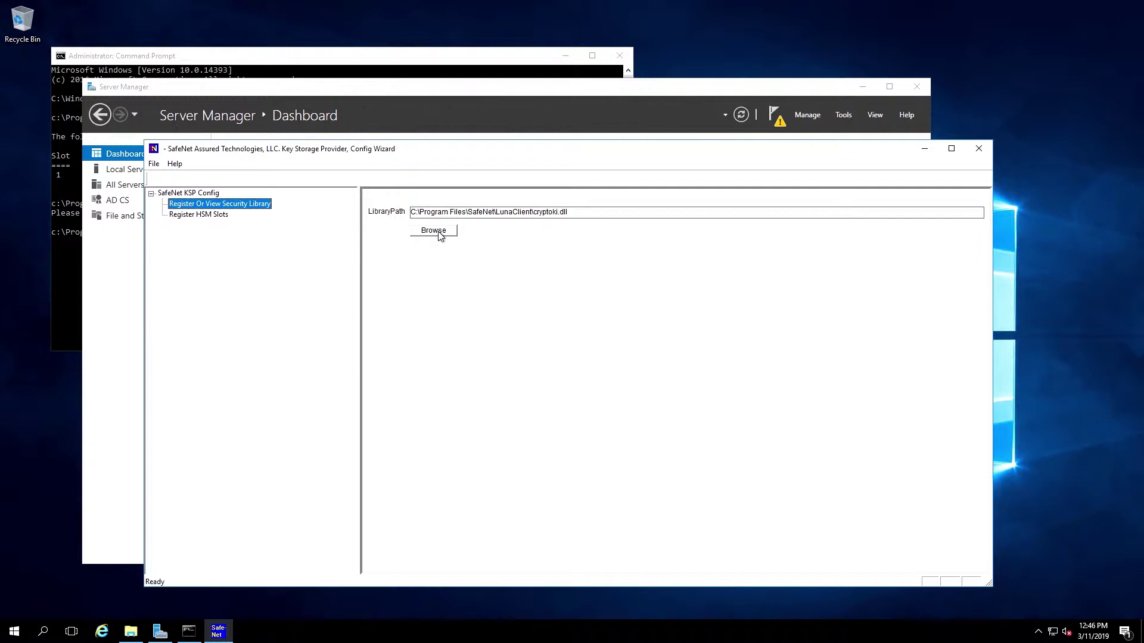
Register C:\Program Files\SafeNet\LunaClient\cryptoki.dll as the security library
{"action": "left_click", "coordinate": [434, 231]}
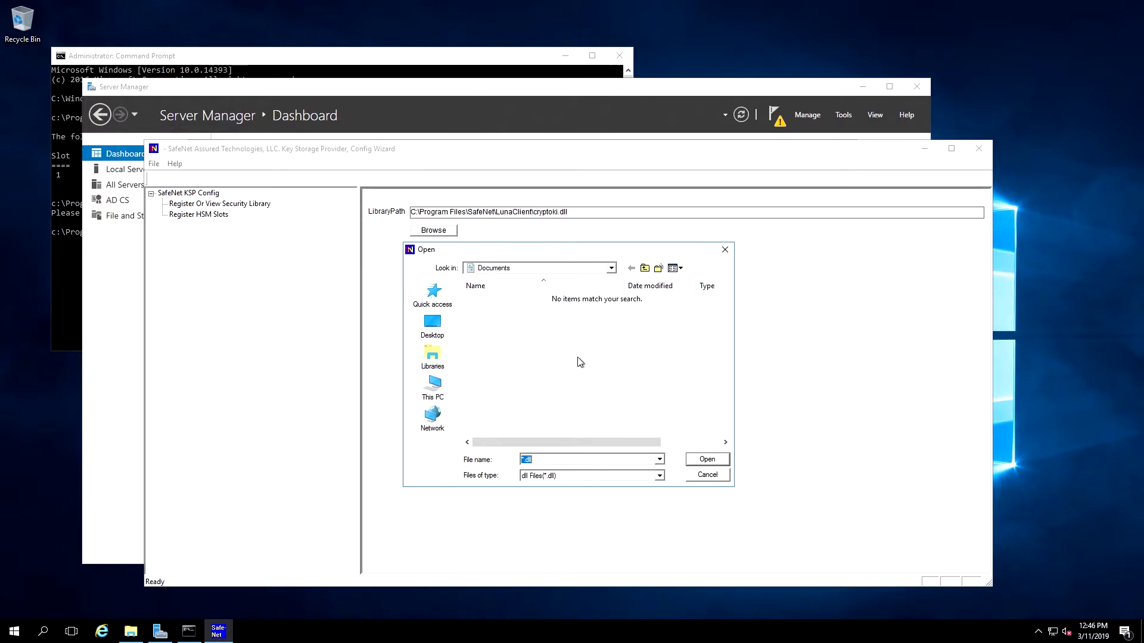
{"action": "left_click", "coordinate": [434, 389]}
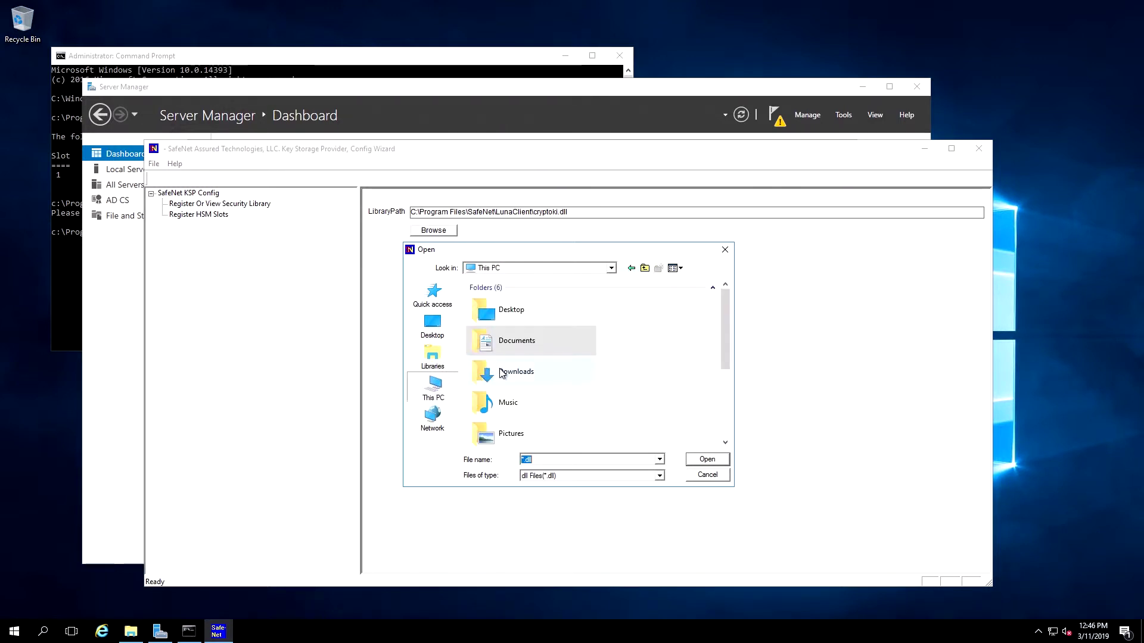
{"action": "scroll", "coordinate": [539, 366], "scroll_direction": "down", "scroll_amount": 4}
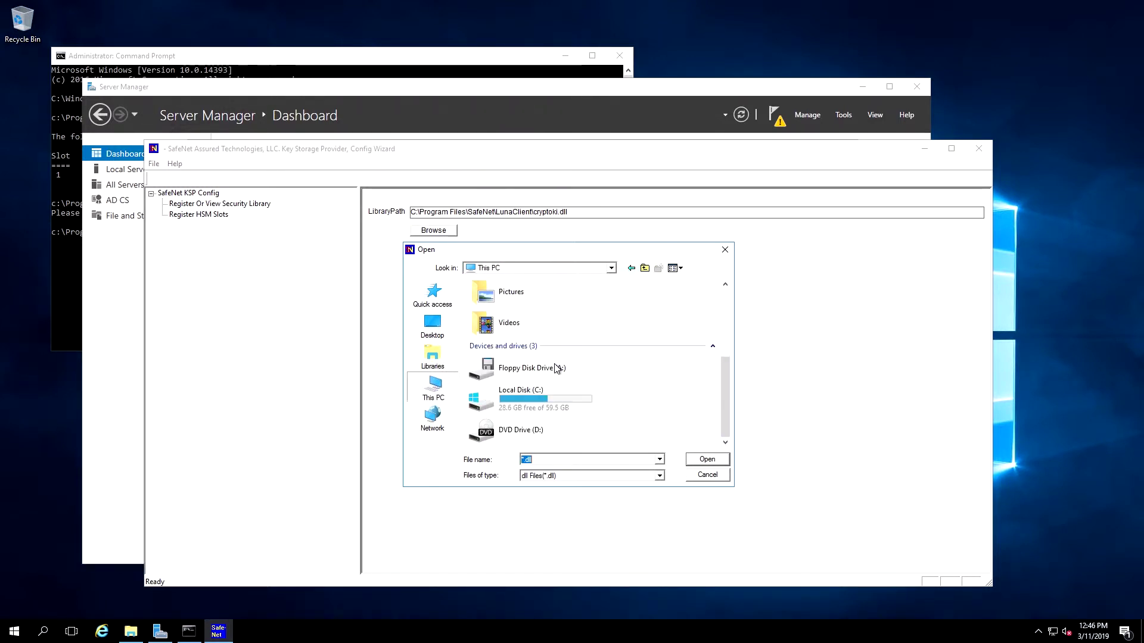
{"action": "double_click", "coordinate": [534, 400]}
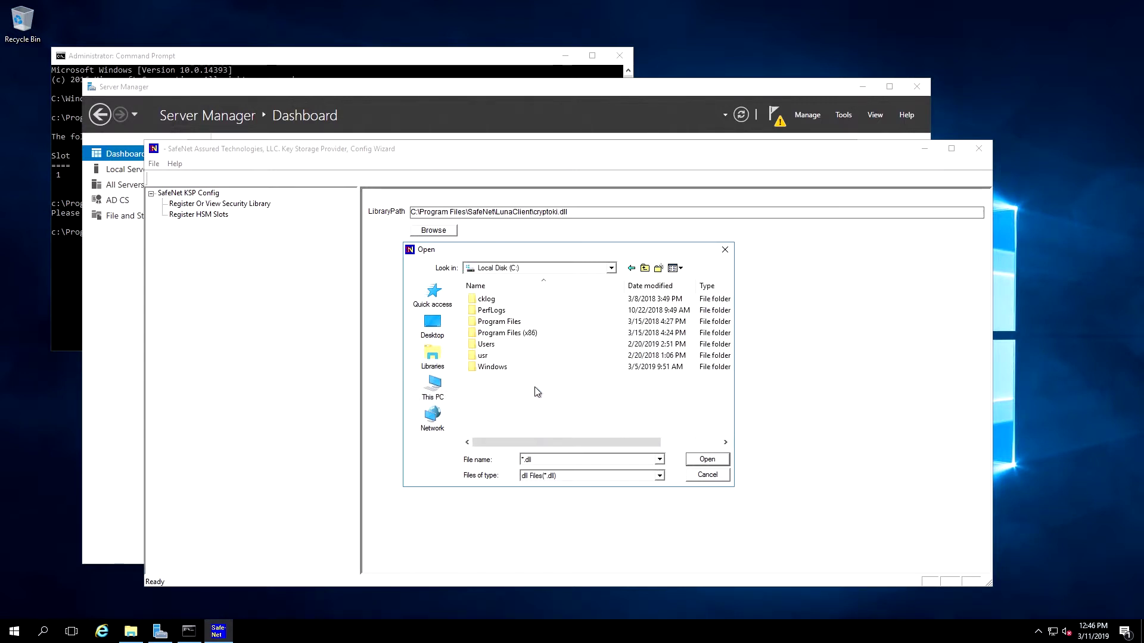
{"action": "double_click", "coordinate": [501, 325]}
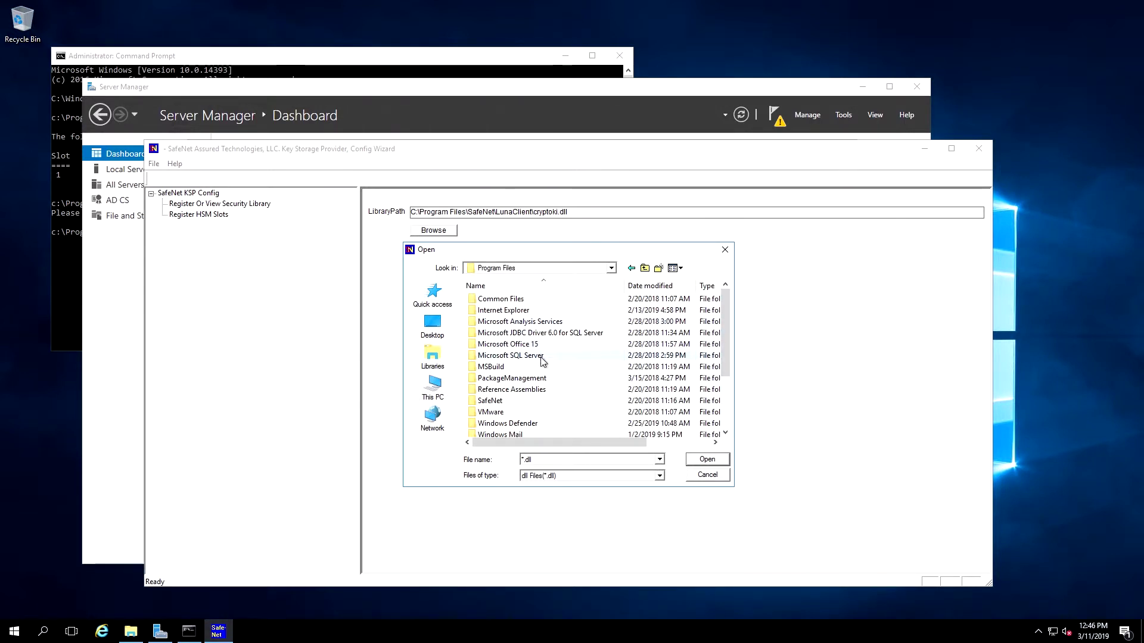
{"action": "double_click", "coordinate": [498, 401]}
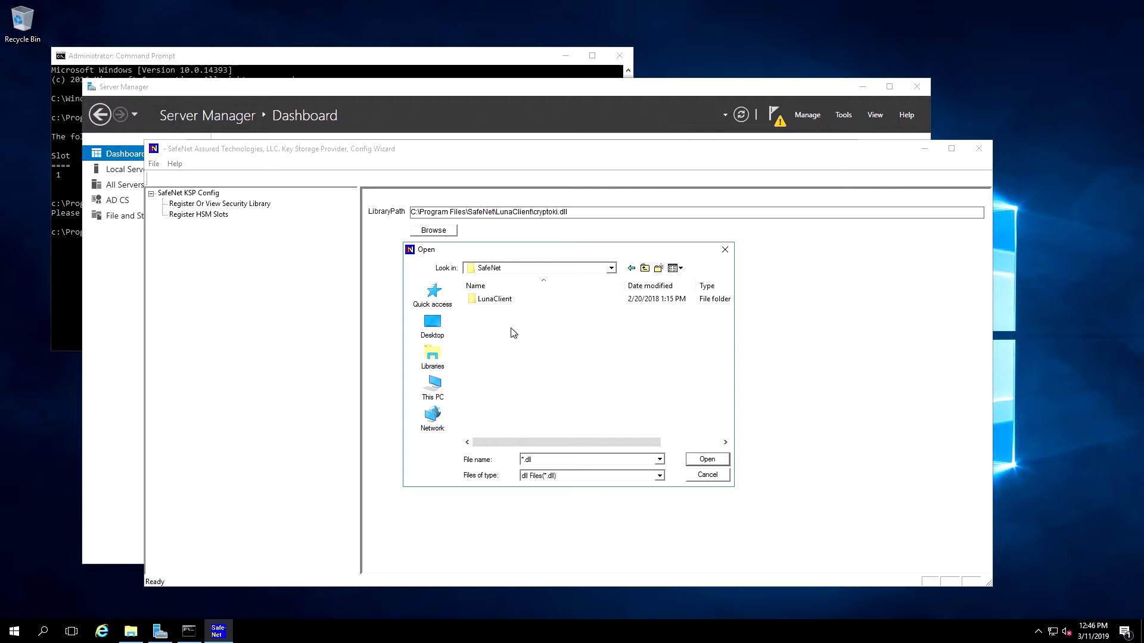
{"action": "double_click", "coordinate": [499, 300]}
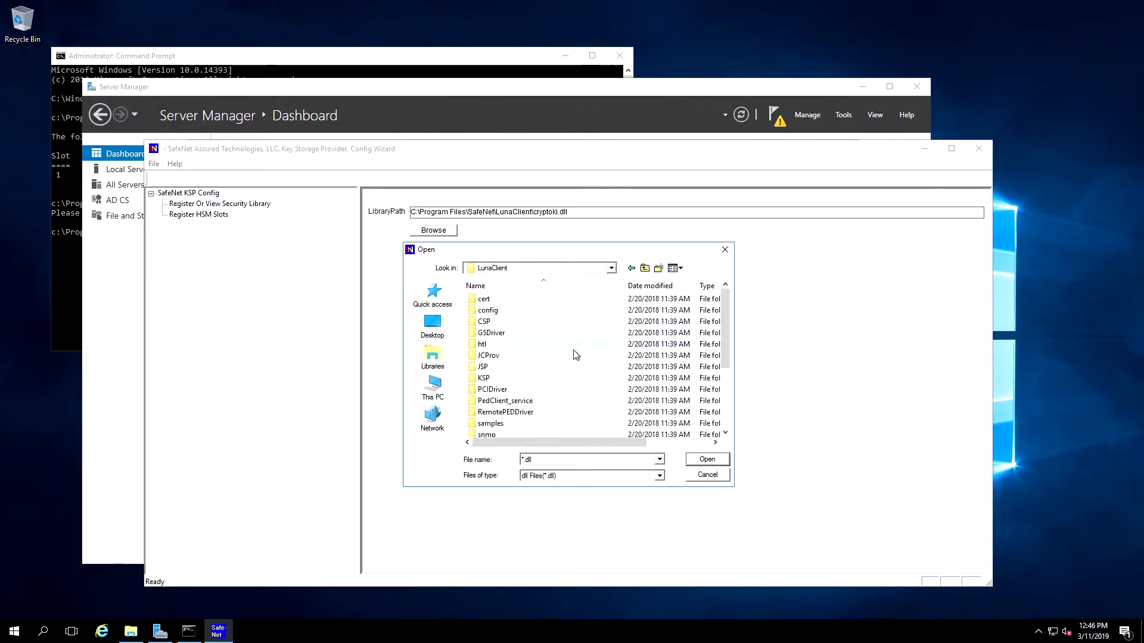
{"action": "scroll", "coordinate": [581, 362], "scroll_direction": "down", "scroll_amount": 2}
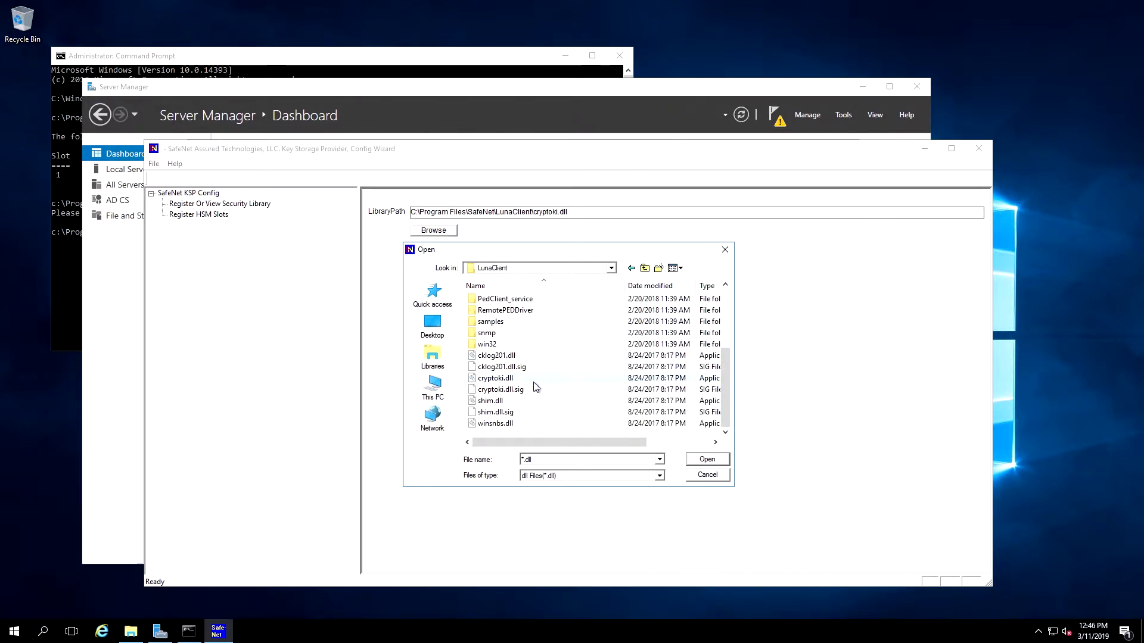
{"action": "left_click", "coordinate": [499, 379]}
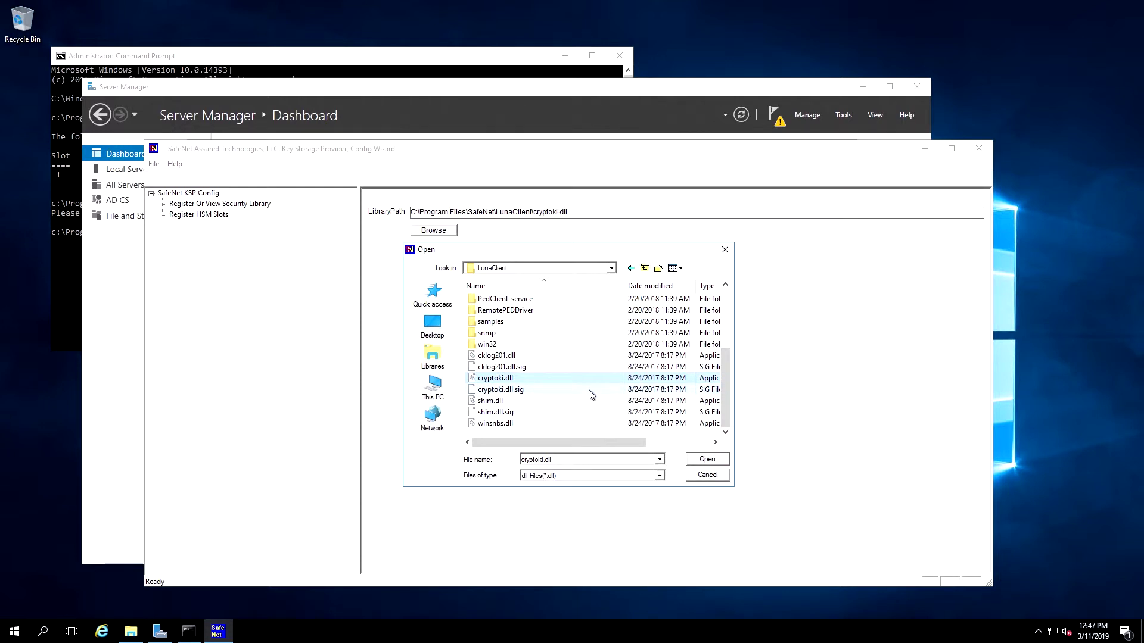
{"action": "left_click", "coordinate": [703, 461]}
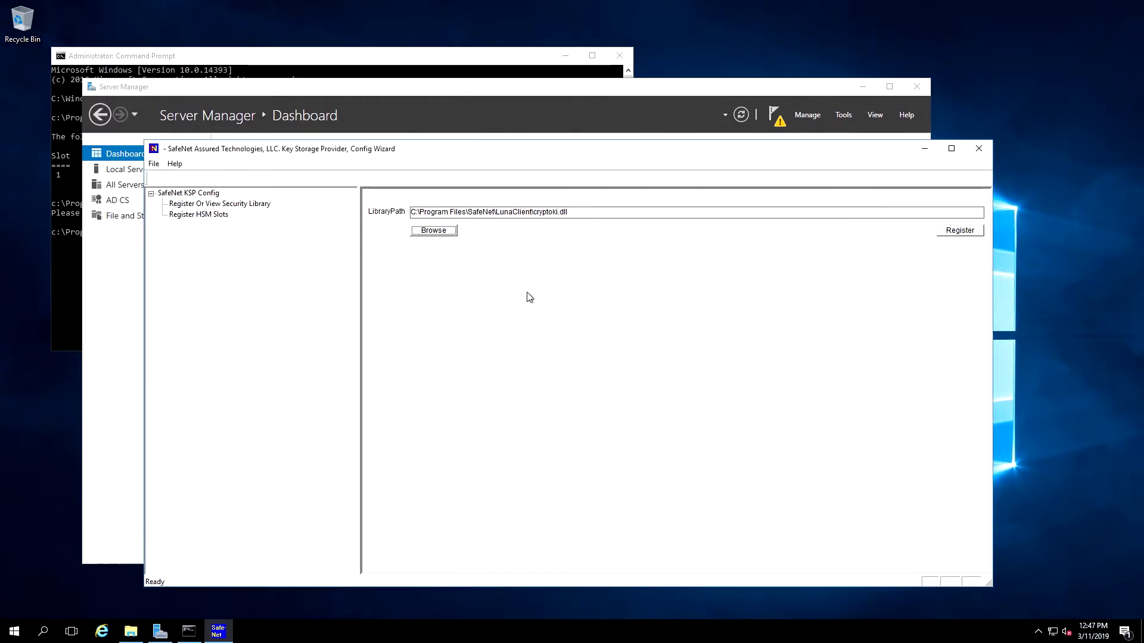
{"action": "left_click", "coordinate": [959, 234]}
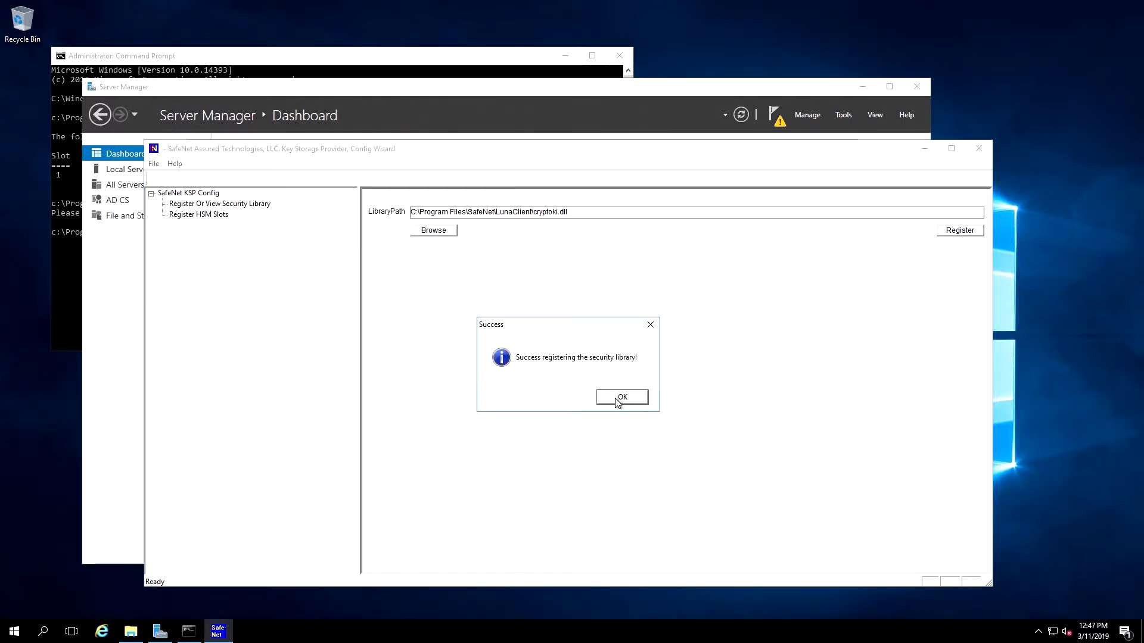
{"action": "left_click", "coordinate": [619, 400]}
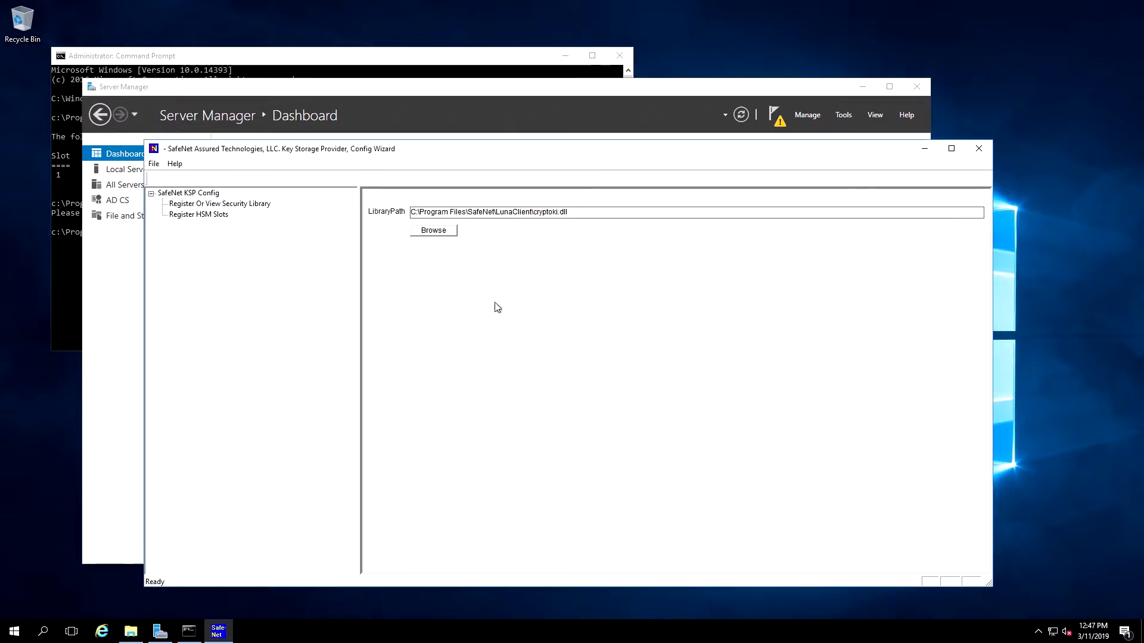
Register HSM slot Test3 for Administrator in INT-SAT using the slot password
{"action": "left_click", "coordinate": [205, 219]}
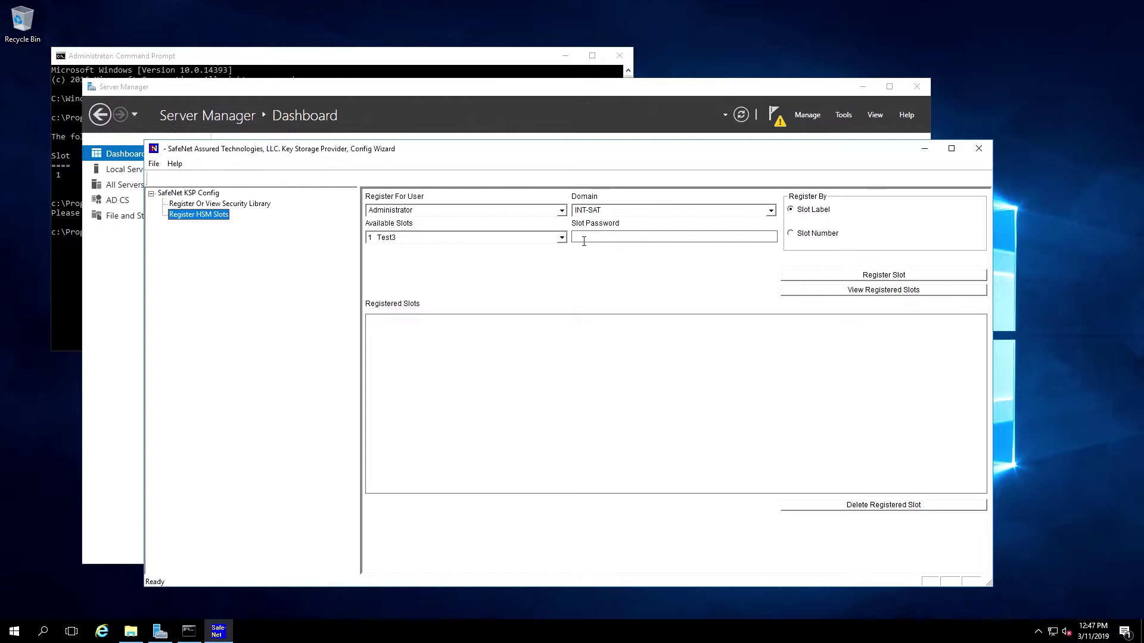
{"action": "left_click", "coordinate": [585, 239]}
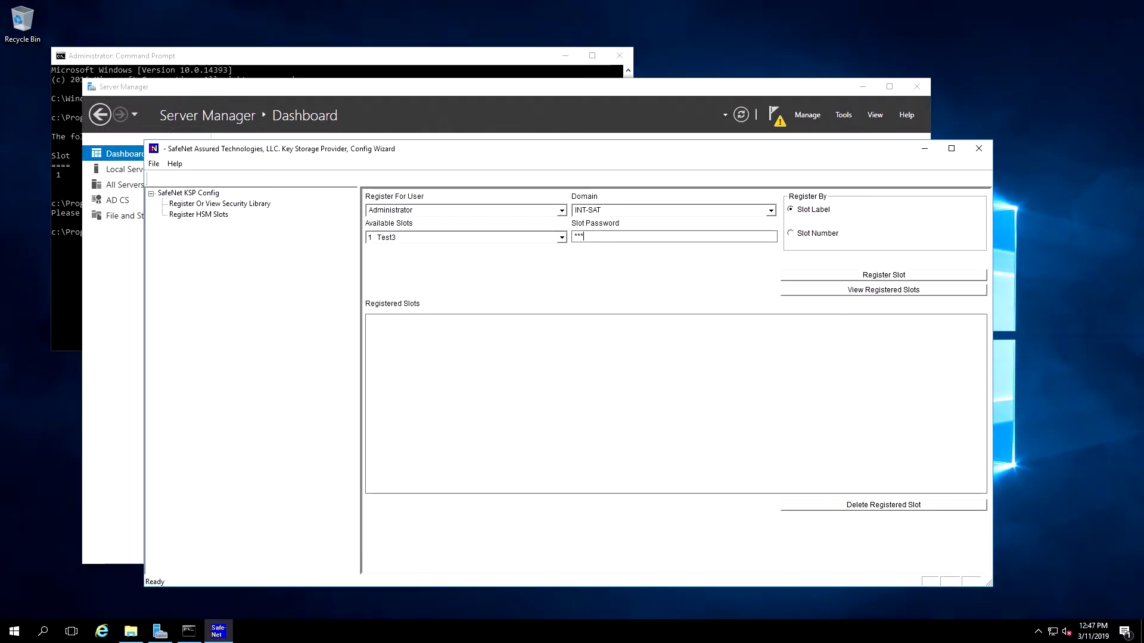
{"action": "type", "text": "password"}
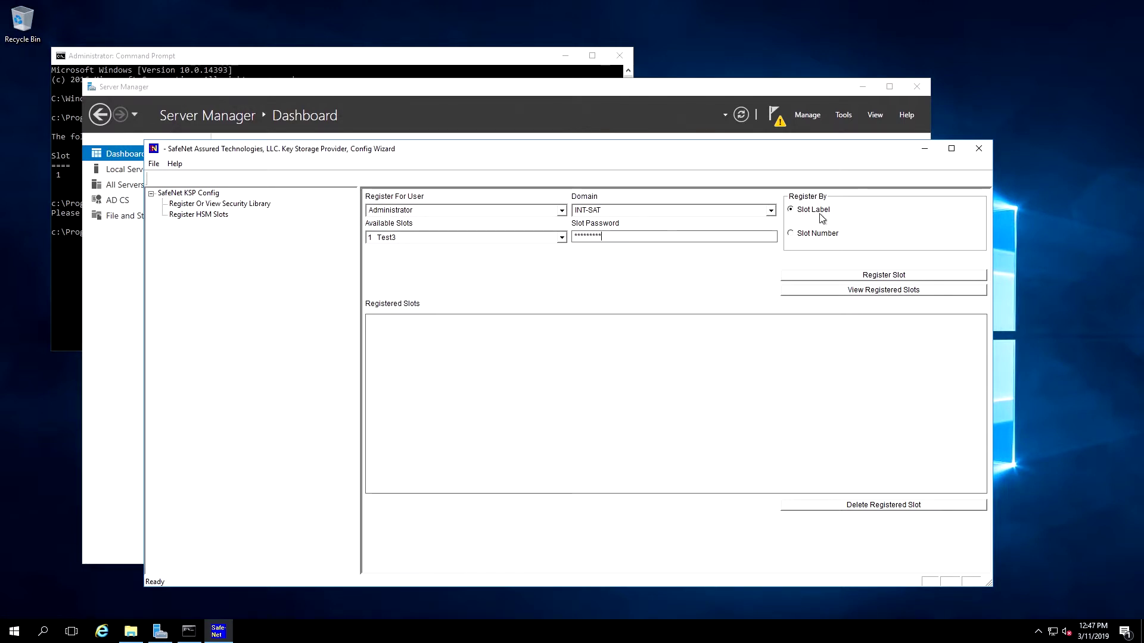
{"action": "left_click", "coordinate": [834, 277]}
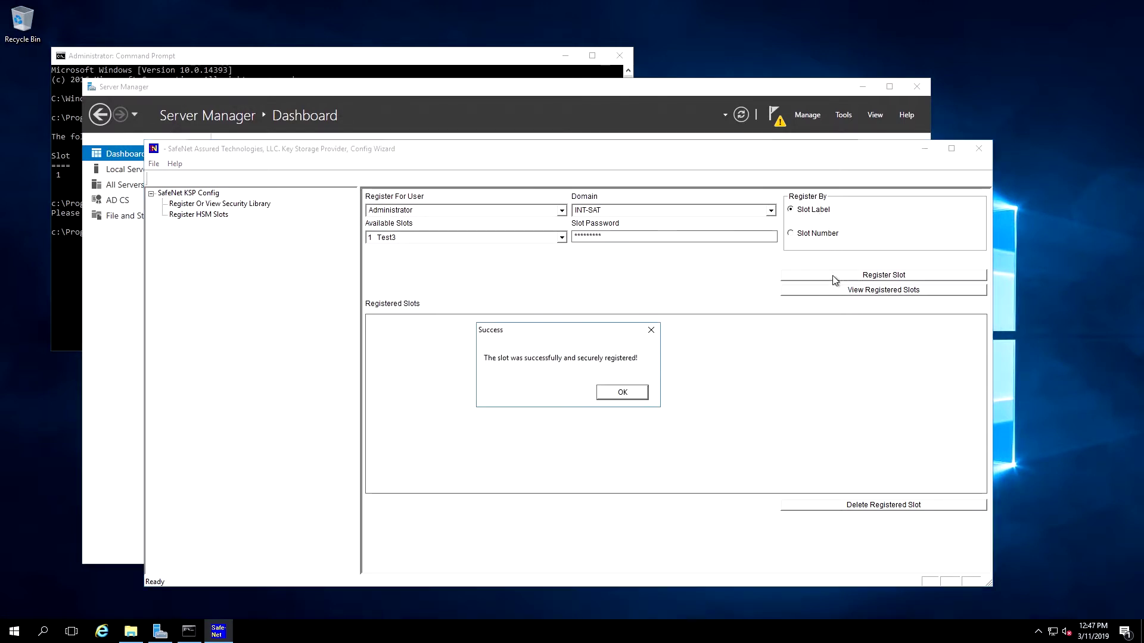
{"action": "left_click", "coordinate": [619, 392]}
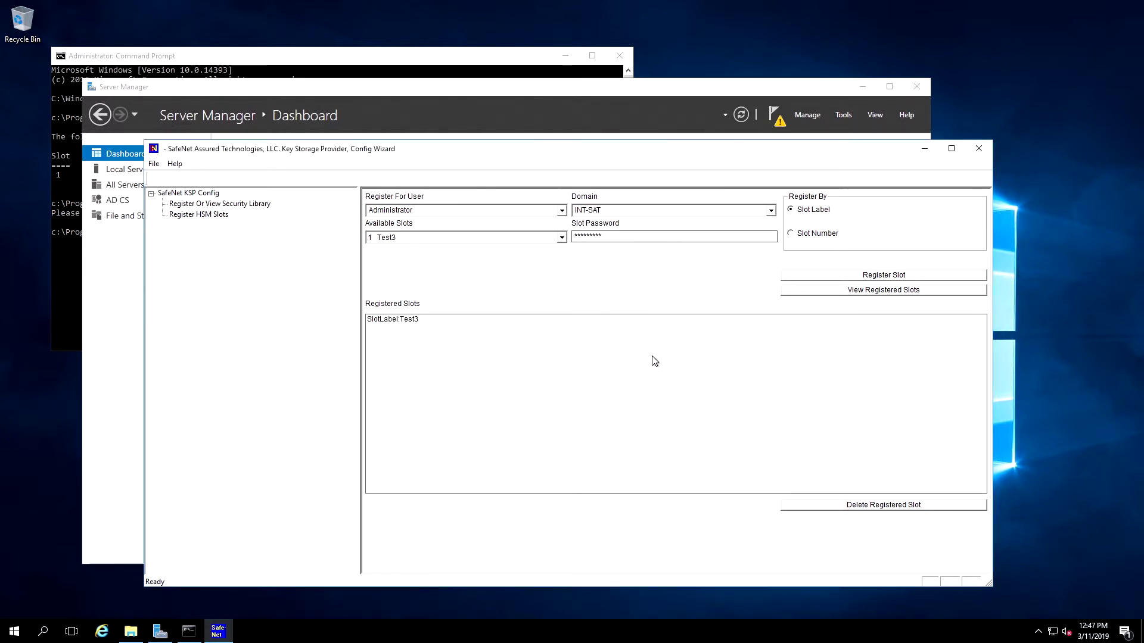
Register slot Test3 for user SYSTEM in domain NT AUTHORITY, re-entering the slot password
{"action": "left_click", "coordinate": [562, 214]}
{"action": "left_click", "coordinate": [562, 212]}
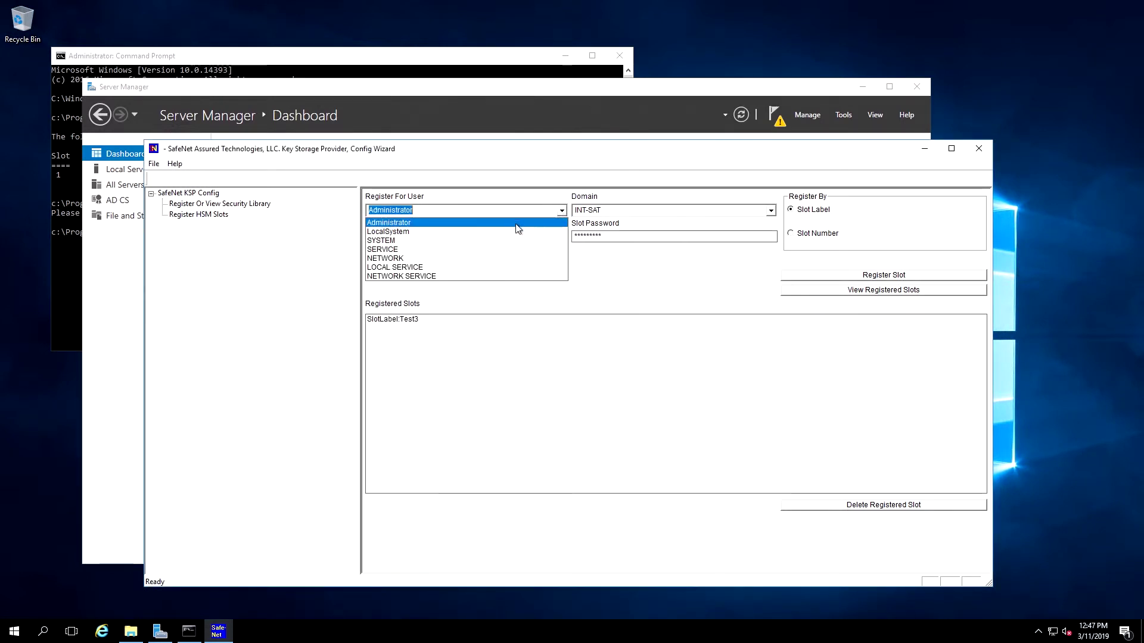
{"action": "left_click", "coordinate": [480, 241]}
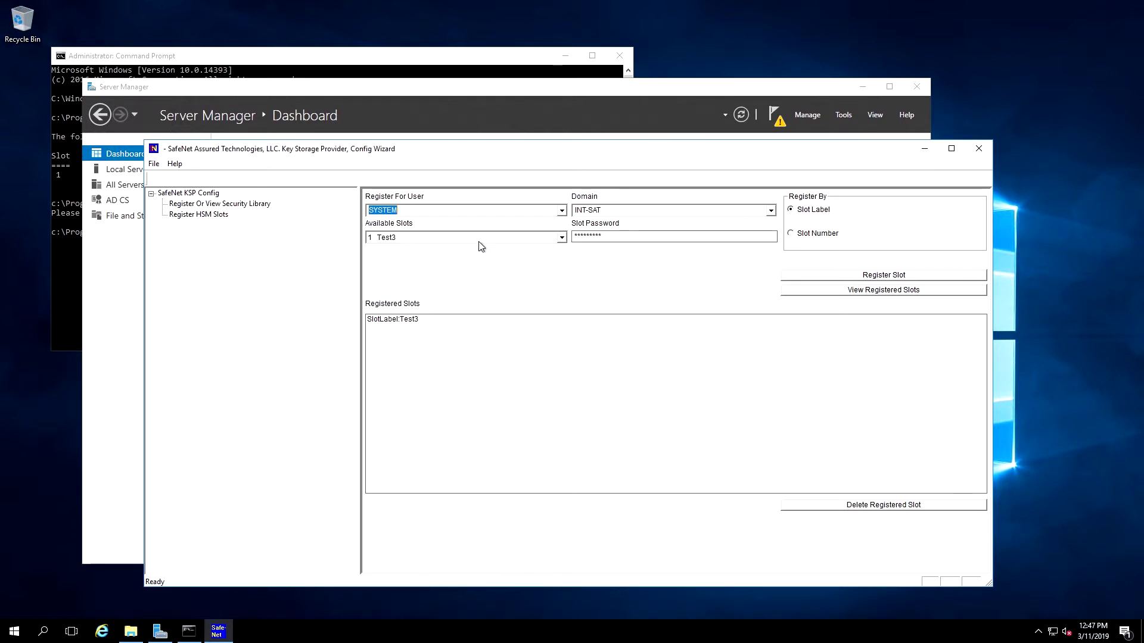
{"action": "left_click", "coordinate": [771, 210]}
{"action": "left_click", "coordinate": [645, 238]}
{"action": "left_click_drag", "start_coordinate": [645, 239], "coordinate": [554, 242]}
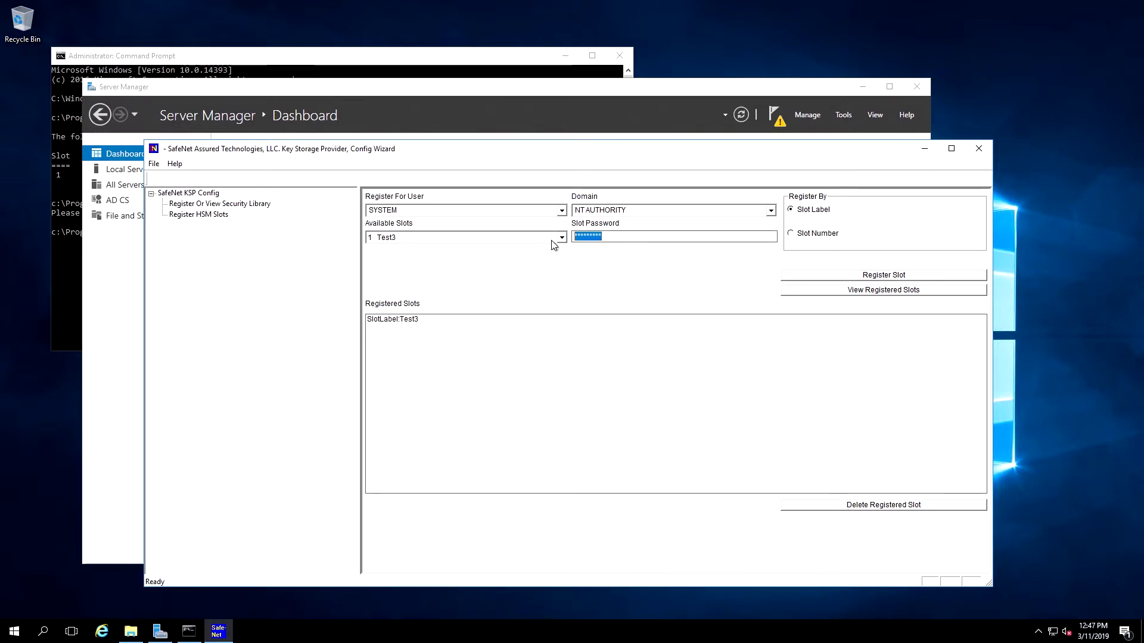
{"action": "type", "text": "*********"}
{"action": "left_click", "coordinate": [870, 278]}
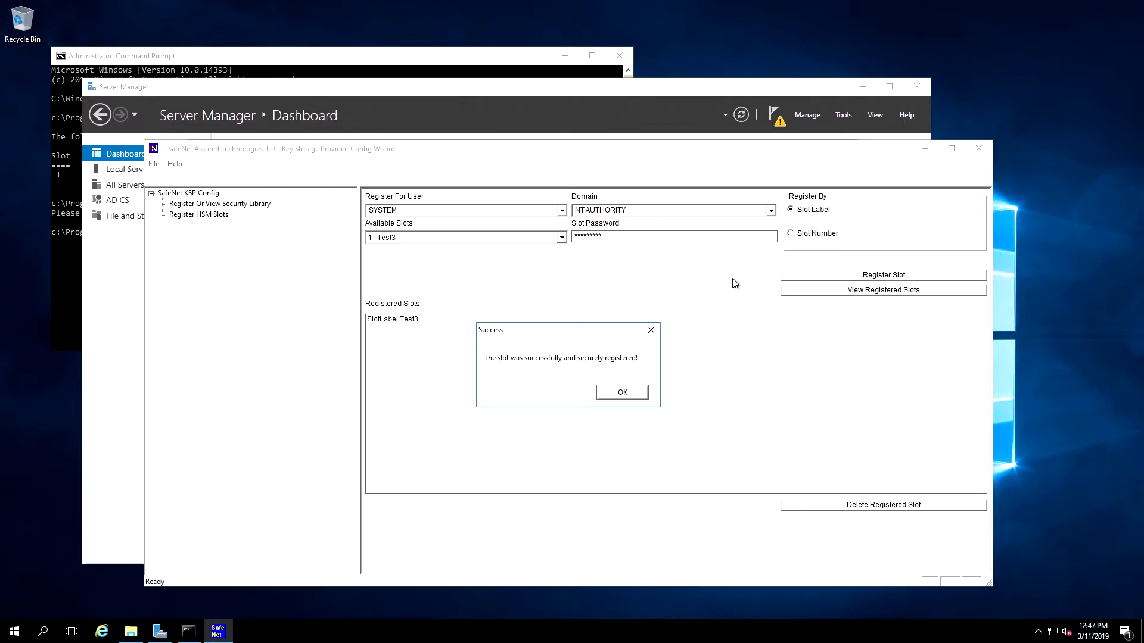
{"action": "left_click", "coordinate": [632, 395]}
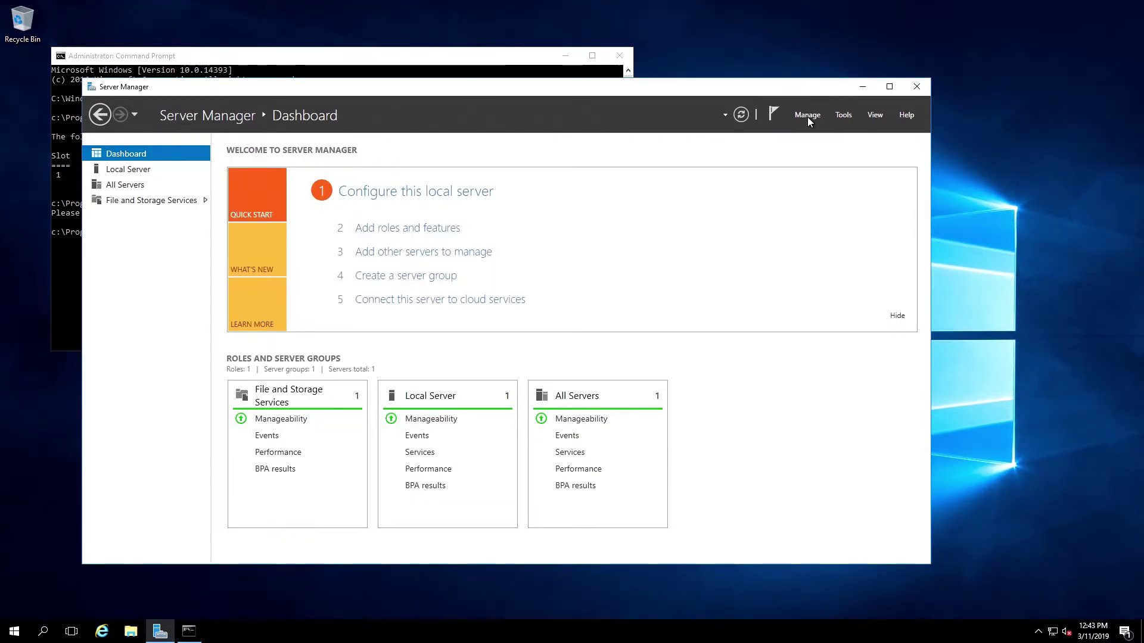
Start Add Roles and Features with role-based installation on the local server
{"action": "left_click", "coordinate": [807, 117]}
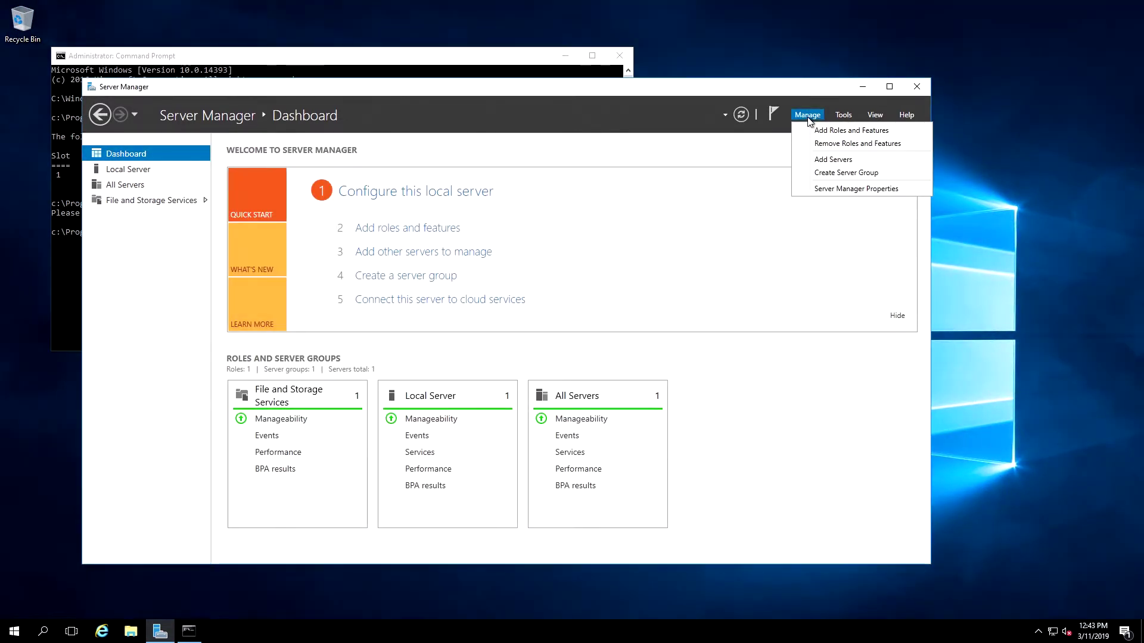
{"action": "left_click", "coordinate": [837, 131]}
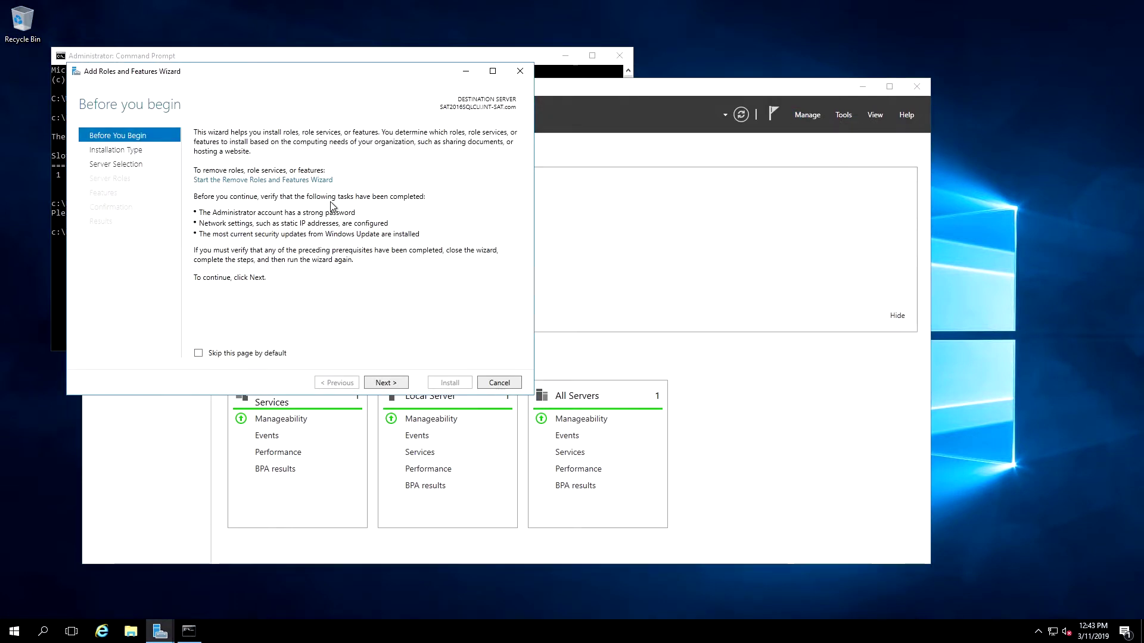
{"action": "left_click", "coordinate": [391, 387]}
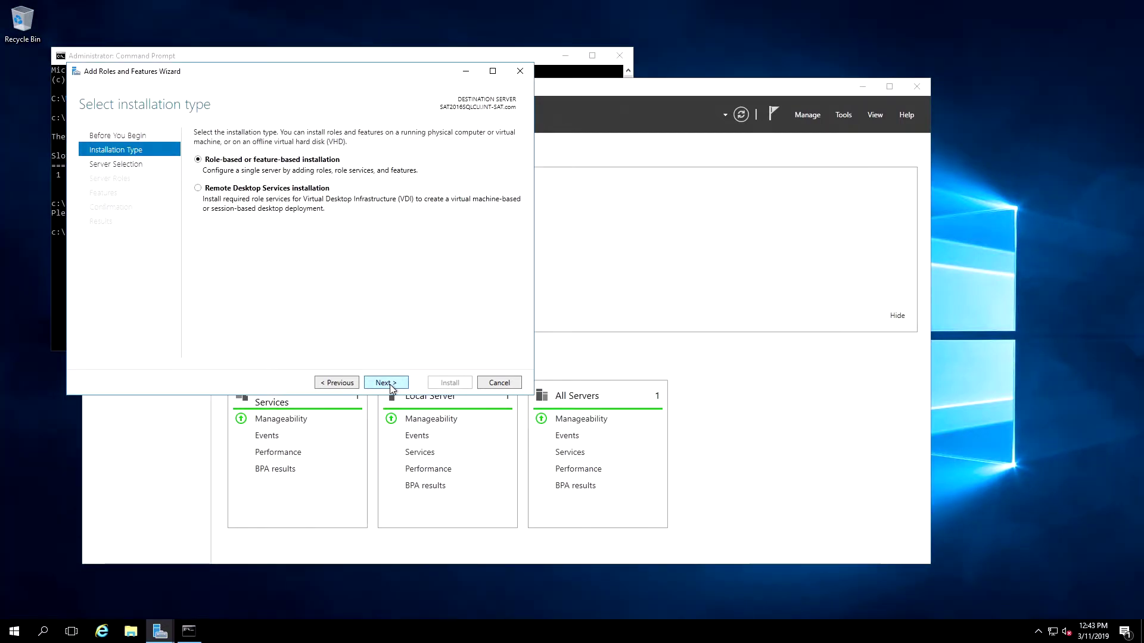
{"action": "left_click", "coordinate": [392, 386]}
{"action": "left_click", "coordinate": [391, 384]}
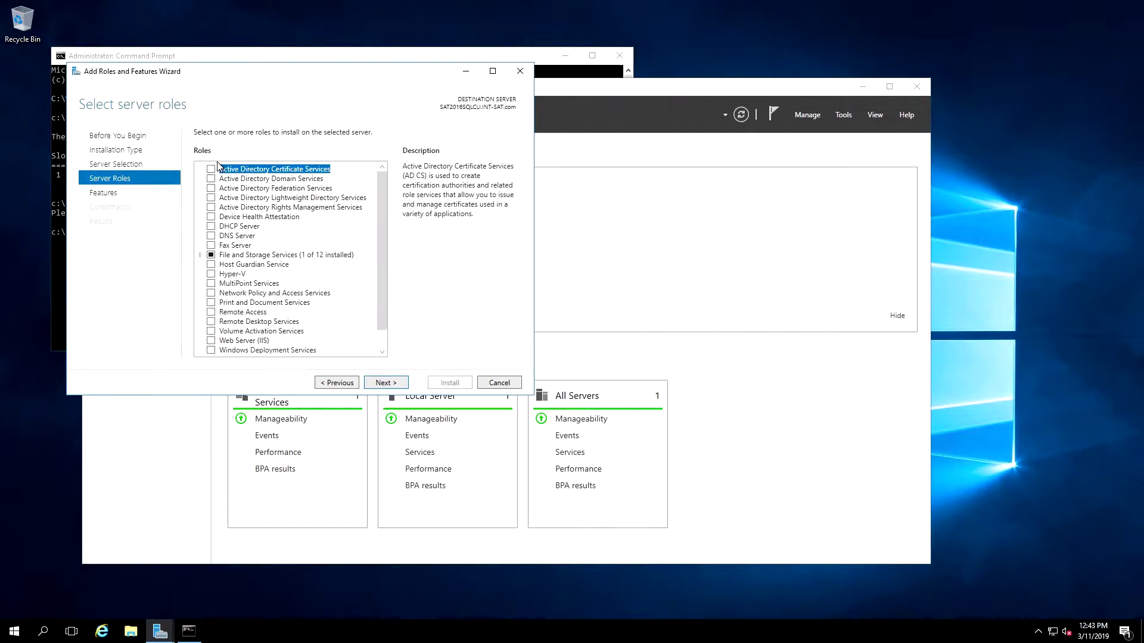
Add Active Directory Certificate Services with its management tools and Certification Authority role service
{"action": "left_click", "coordinate": [212, 169]}
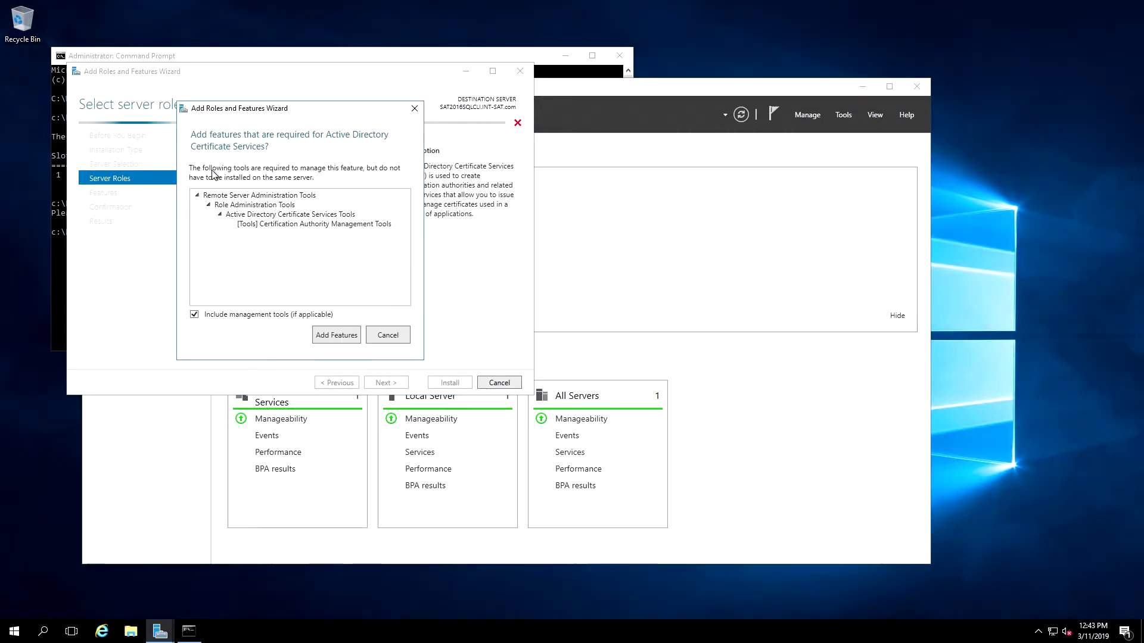
{"action": "left_click", "coordinate": [347, 341]}
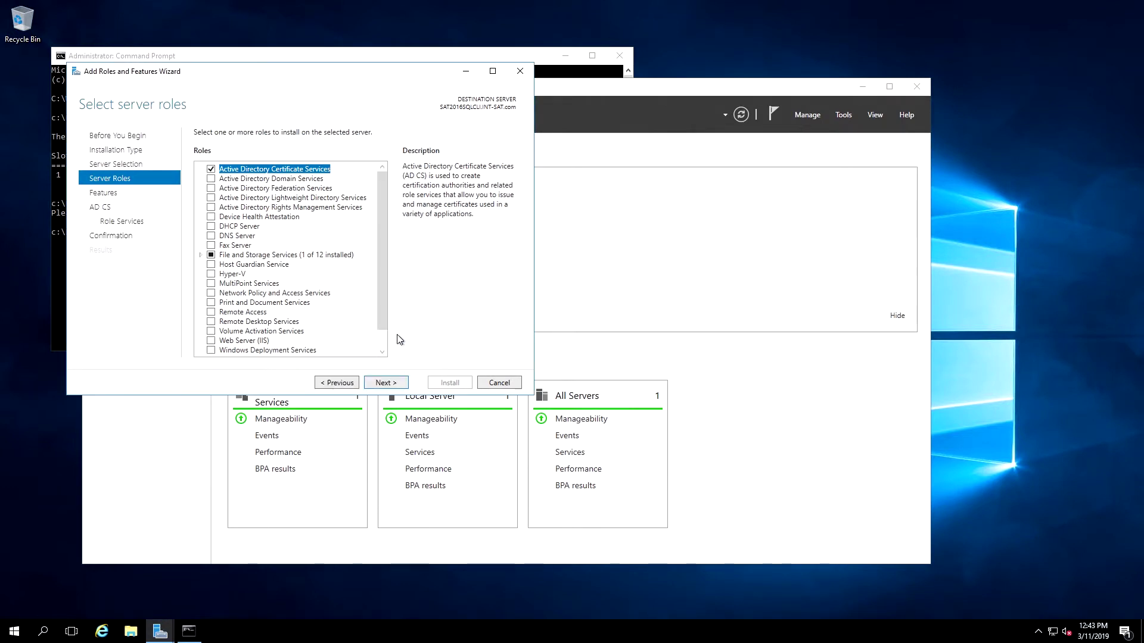
{"action": "left_click", "coordinate": [396, 383]}
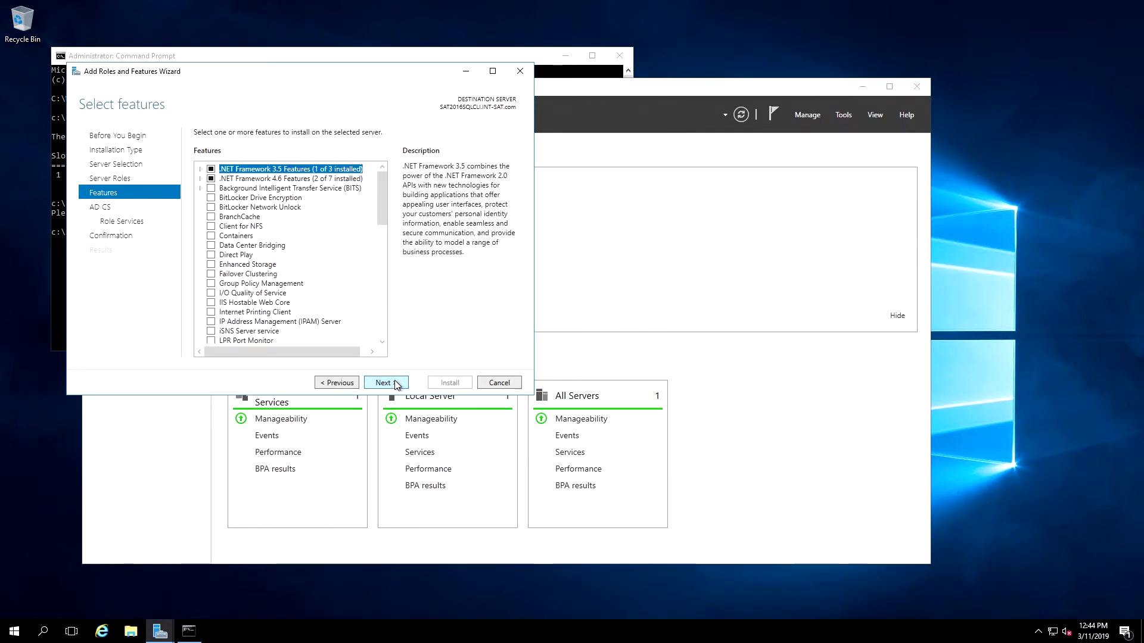
{"action": "left_click", "coordinate": [396, 383]}
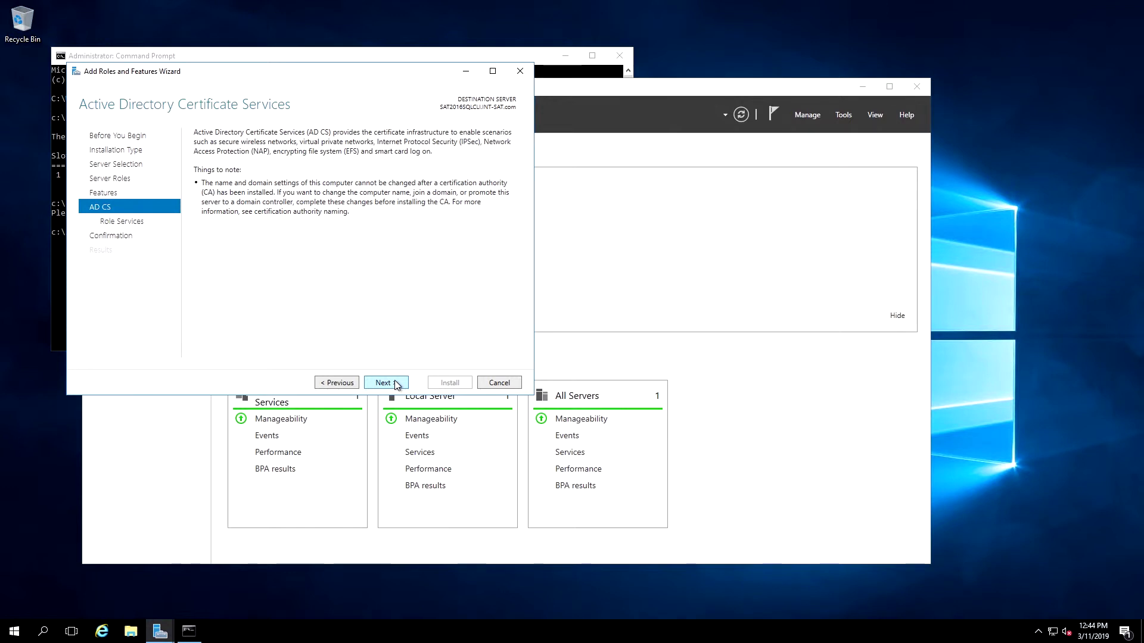
{"action": "left_click", "coordinate": [395, 382]}
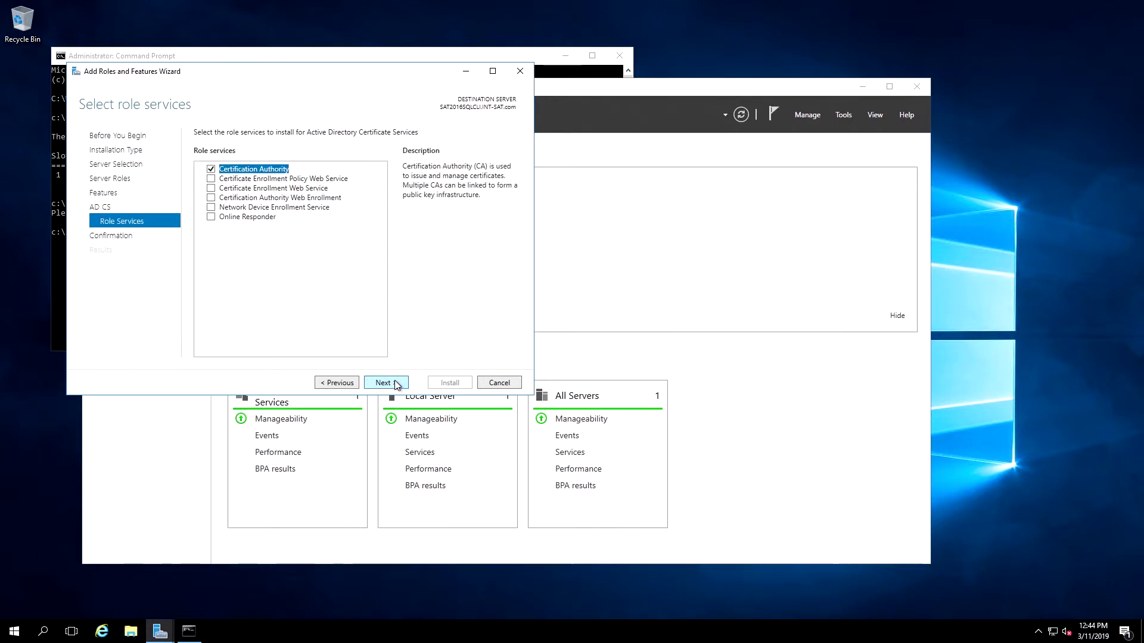
{"action": "left_click", "coordinate": [395, 381]}
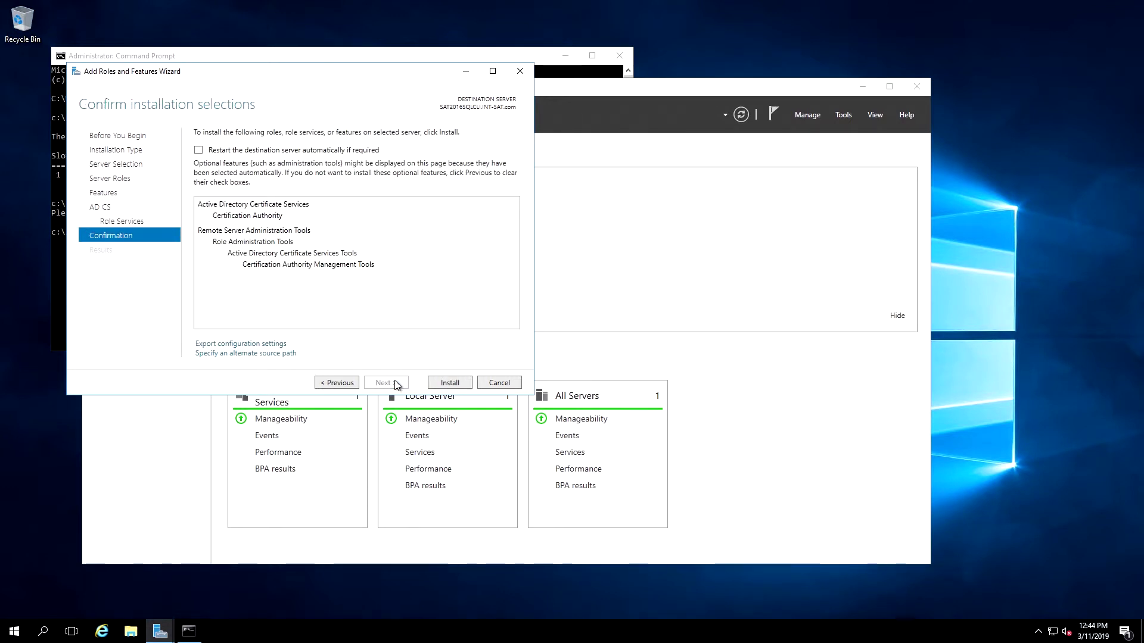
Install AD CS, then open the Configure Active Directory Certificate Services wizard
{"action": "left_click", "coordinate": [450, 382]}
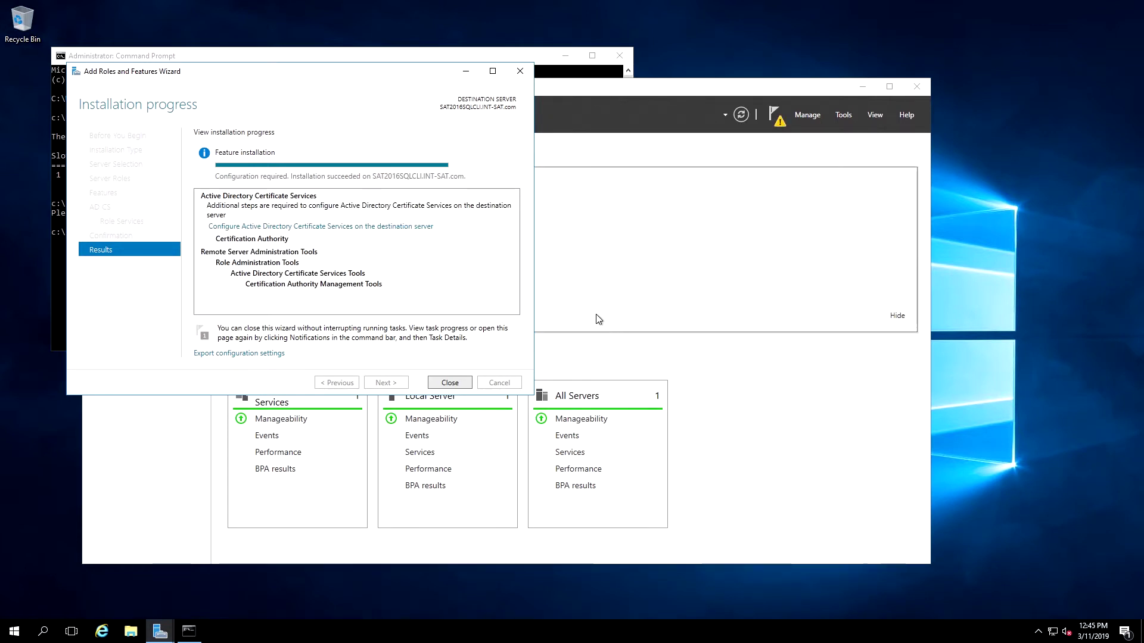
{"action": "left_click", "coordinate": [349, 227]}
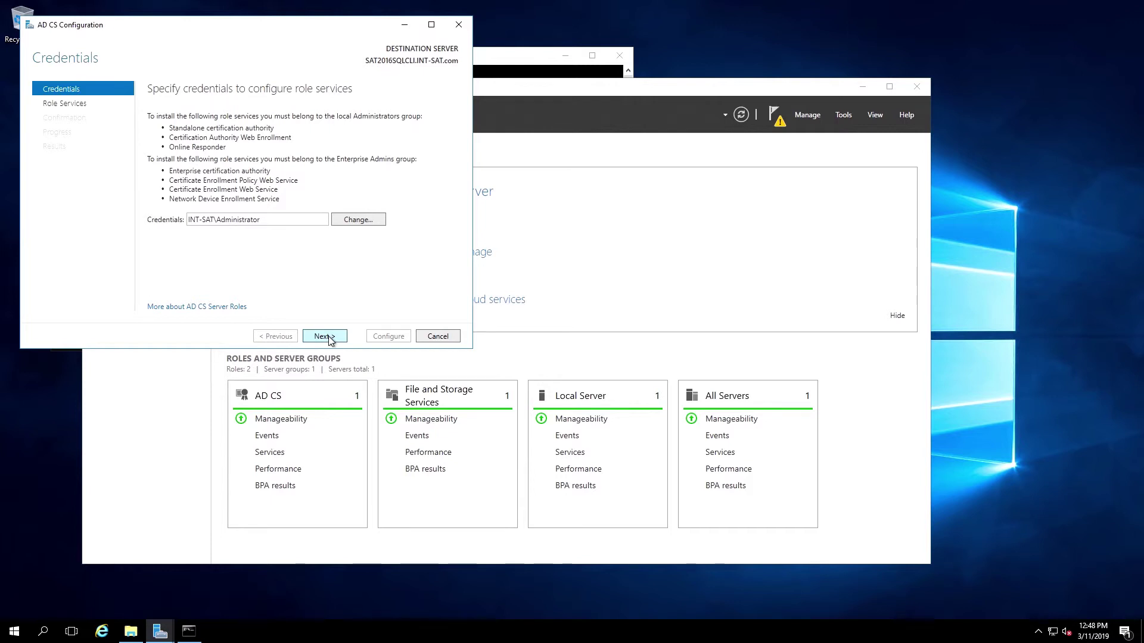
Configure the Certification Authority role service as an Enterprise CA of type Root CA
{"action": "left_click", "coordinate": [324, 336]}
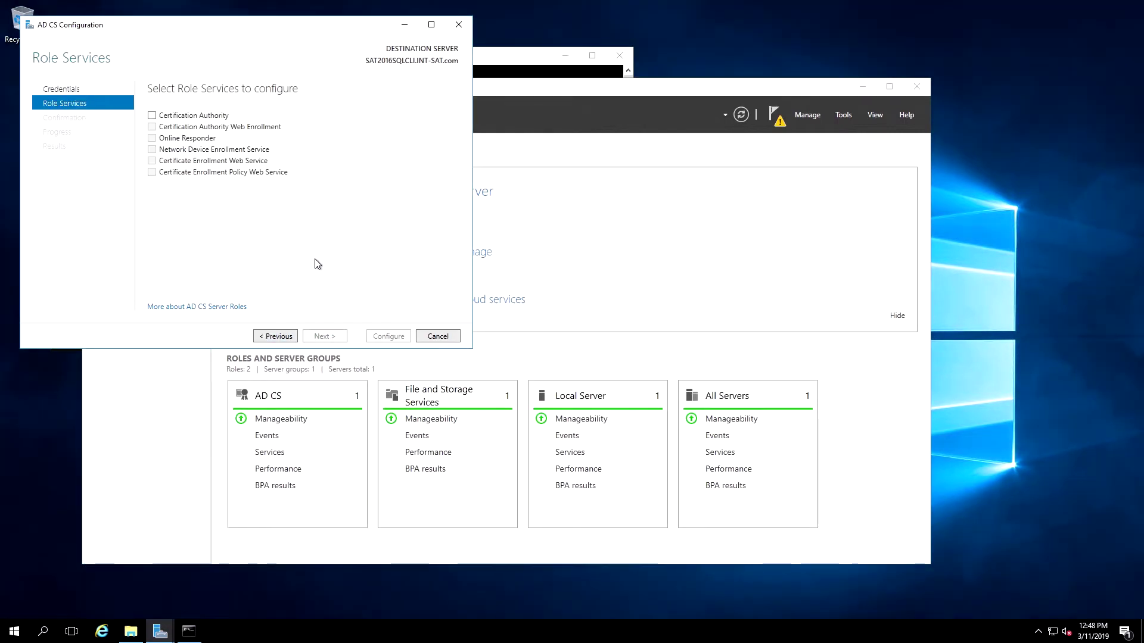
{"action": "left_click", "coordinate": [176, 117]}
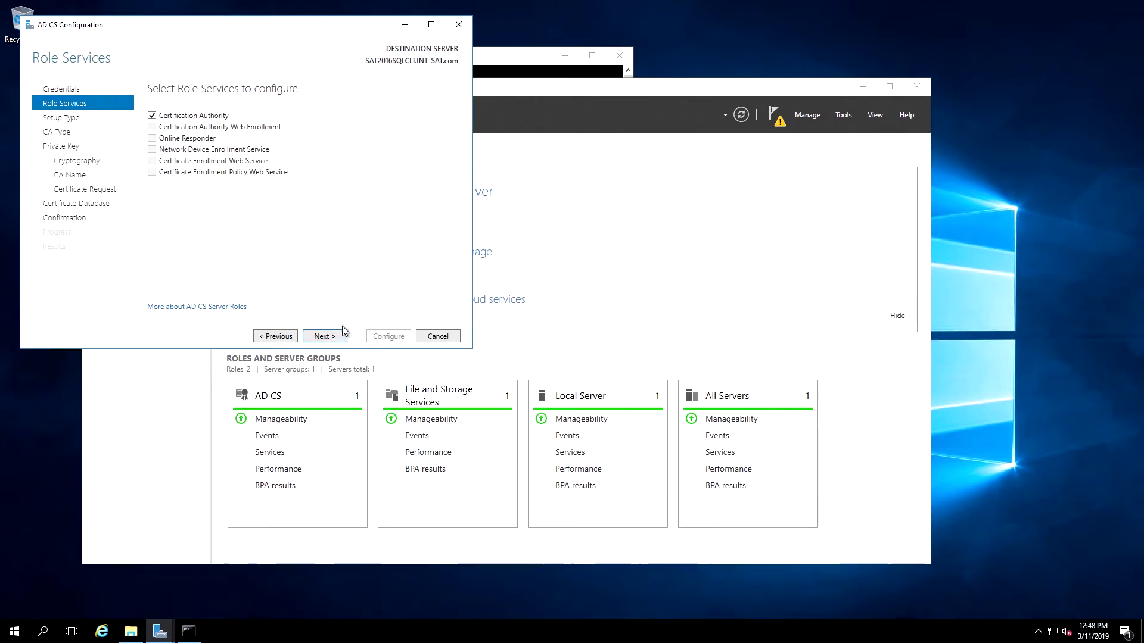
{"action": "left_click", "coordinate": [334, 337]}
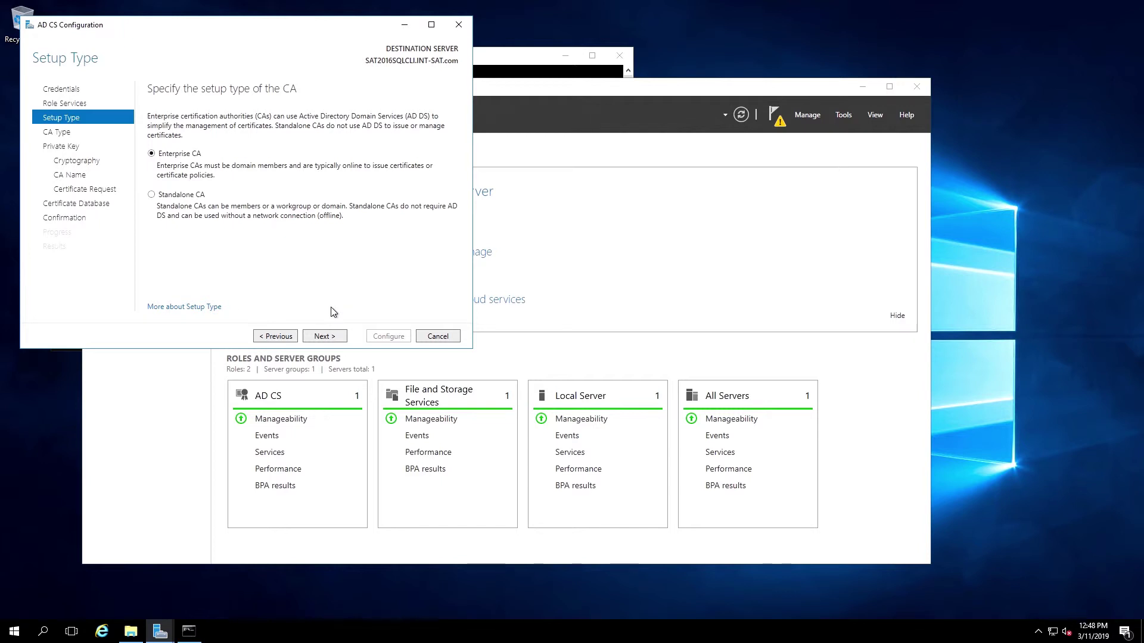
{"action": "left_click", "coordinate": [328, 338]}
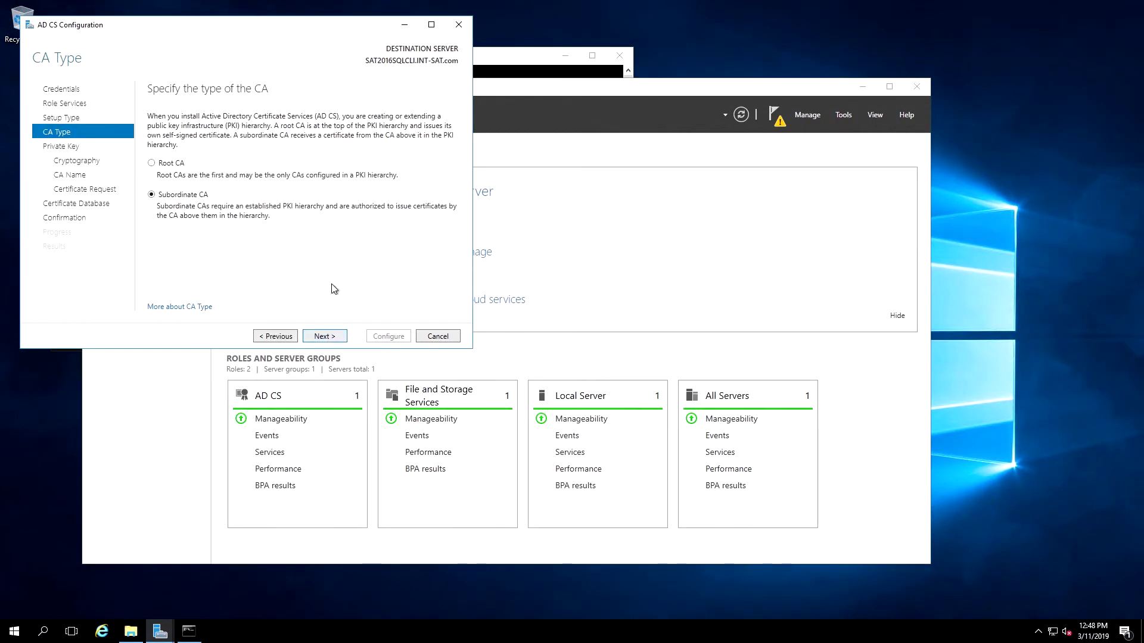
{"action": "left_click", "coordinate": [162, 165]}
Create a new private key with RSA#SafeNet Key Storage Provider and allow administrator interaction
{"action": "left_click", "coordinate": [327, 337]}
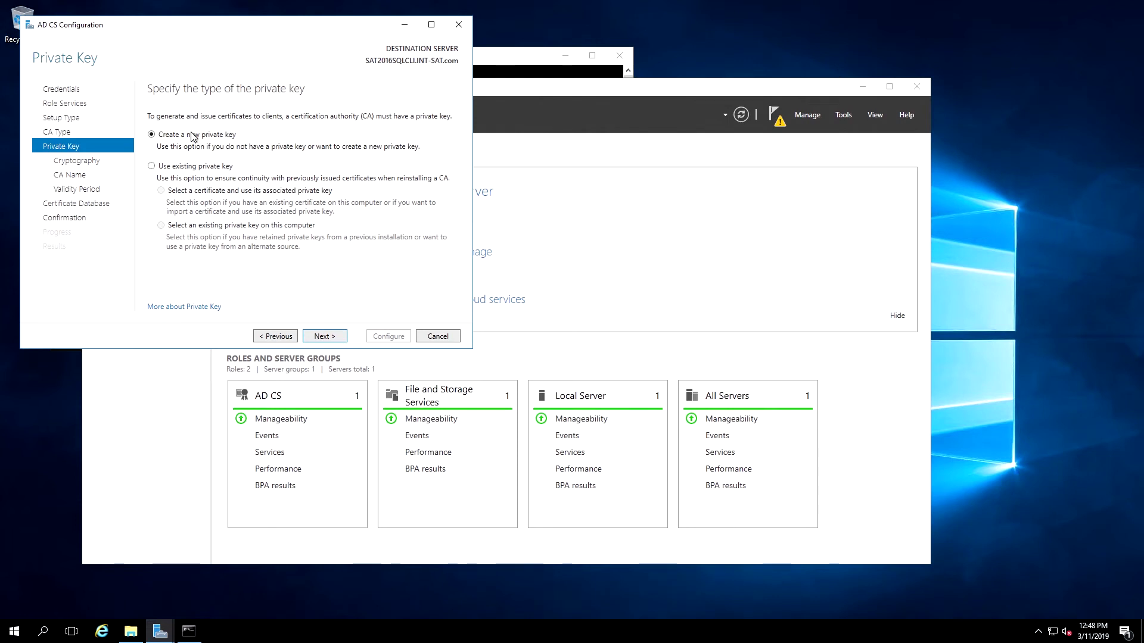
{"action": "left_click", "coordinate": [326, 337]}
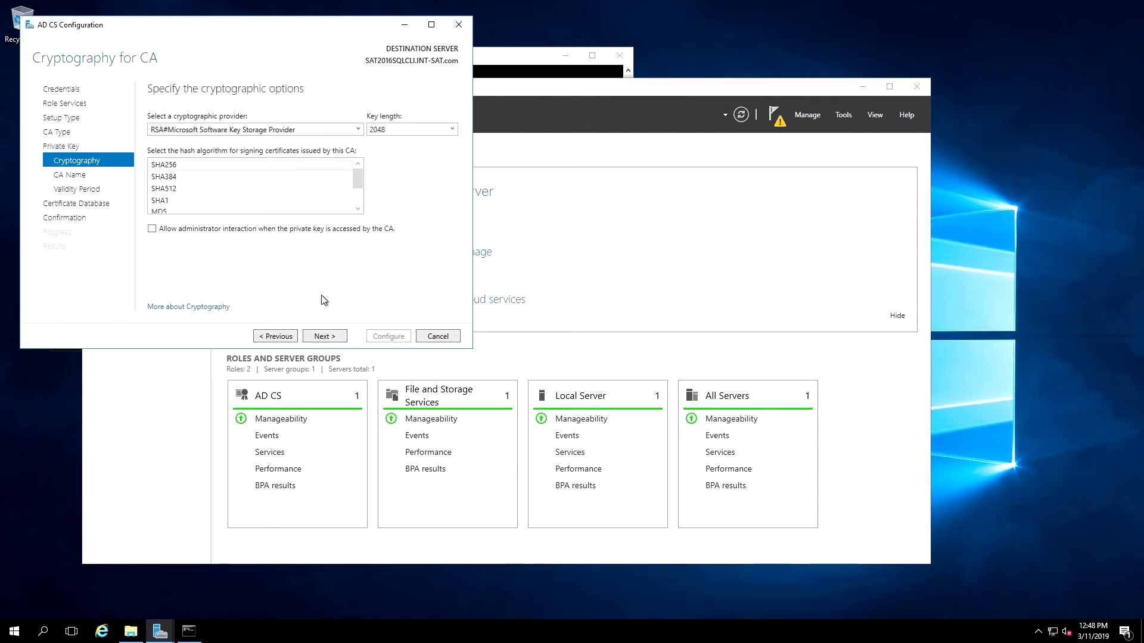
{"action": "left_click", "coordinate": [358, 129]}
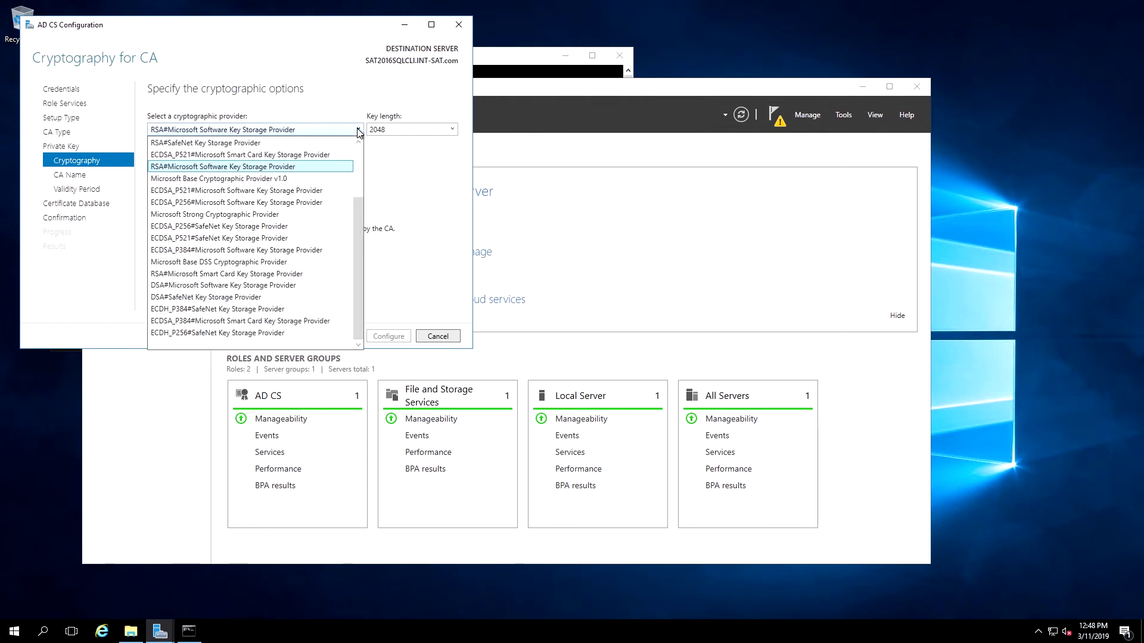
{"action": "left_click", "coordinate": [209, 144]}
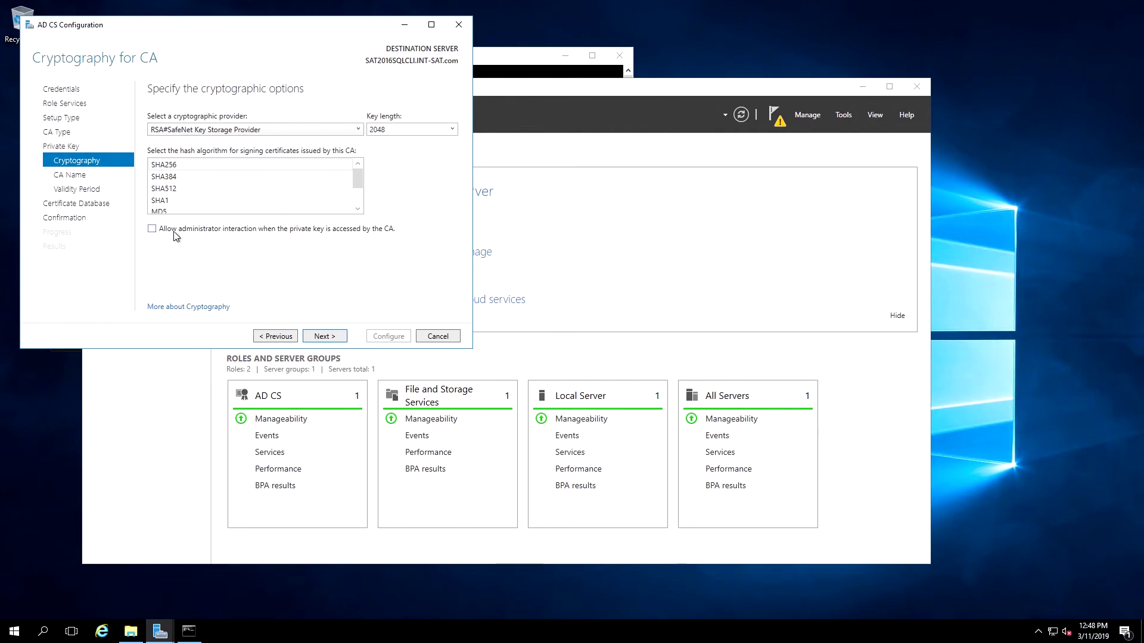
{"action": "left_click", "coordinate": [151, 231]}
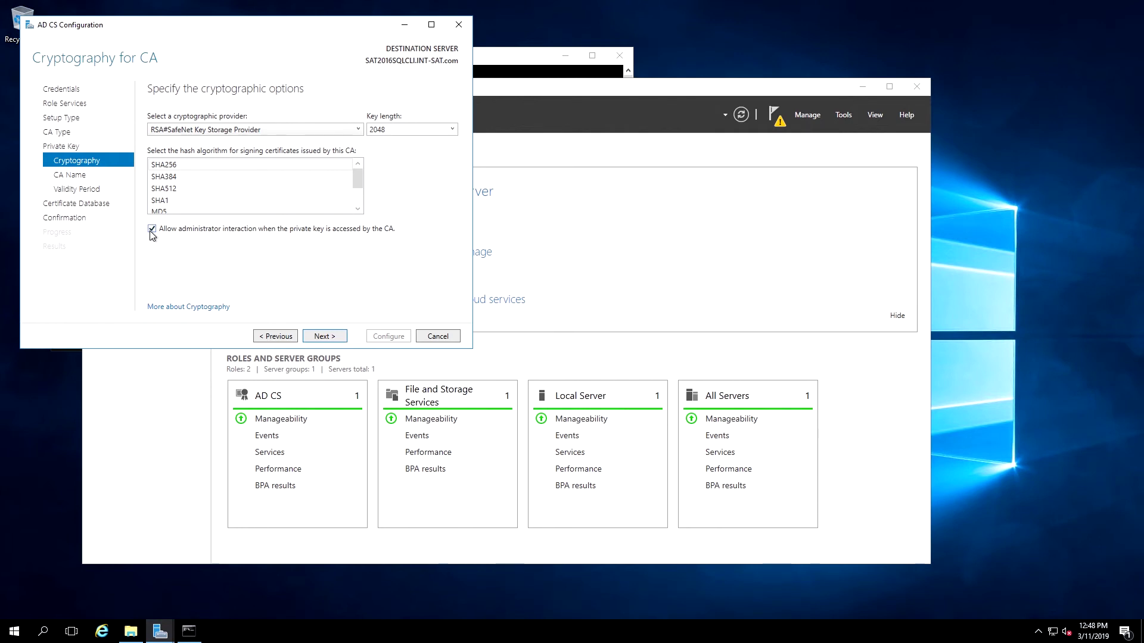
Accept default CA name, 5-year validity and default database locations, then configure and close
{"action": "left_click", "coordinate": [322, 337]}
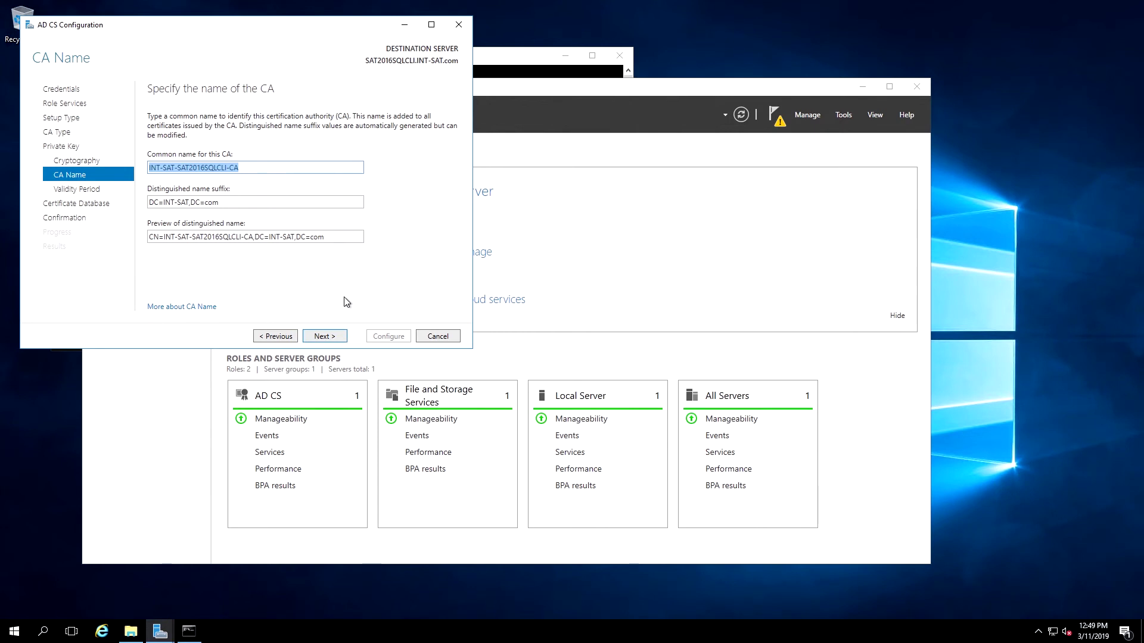
{"action": "left_click", "coordinate": [330, 338]}
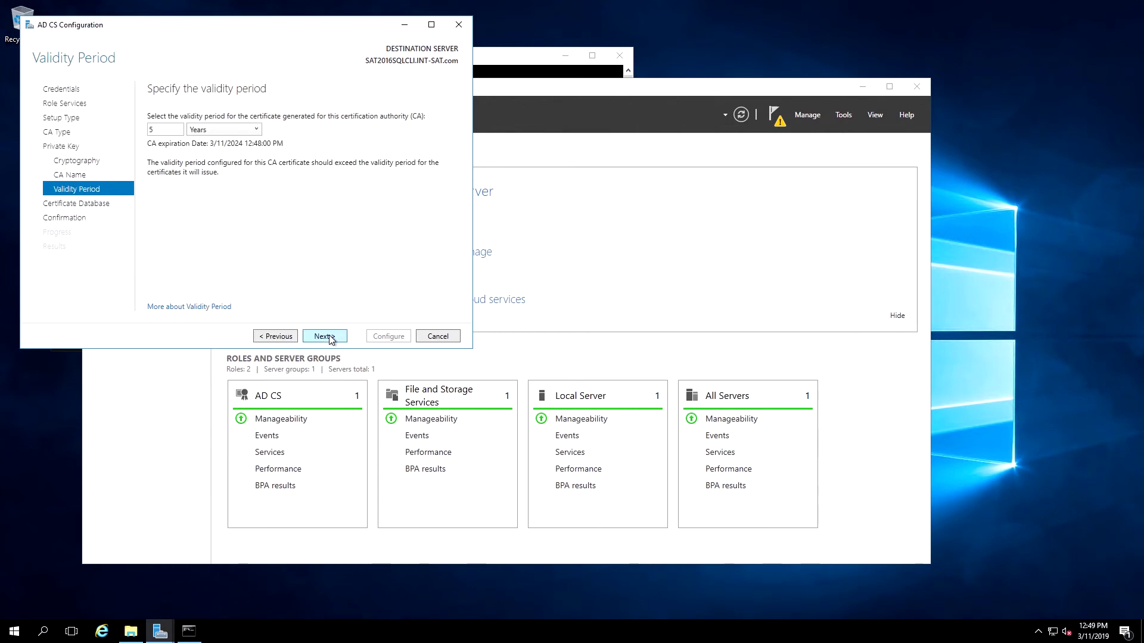
{"action": "left_click", "coordinate": [330, 338]}
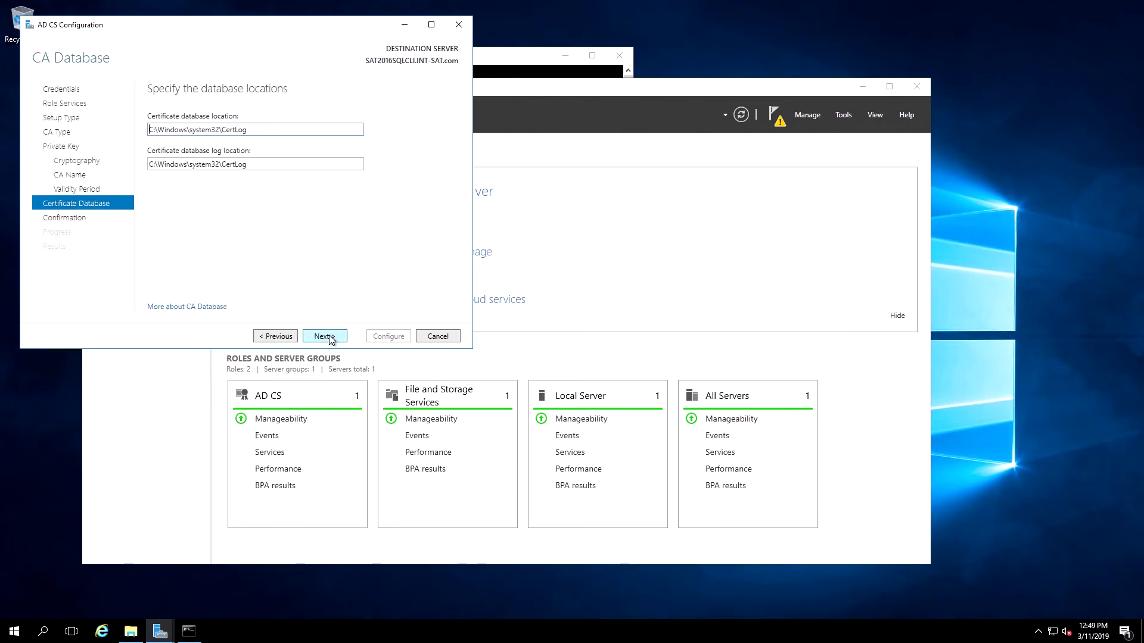
{"action": "left_click", "coordinate": [330, 338]}
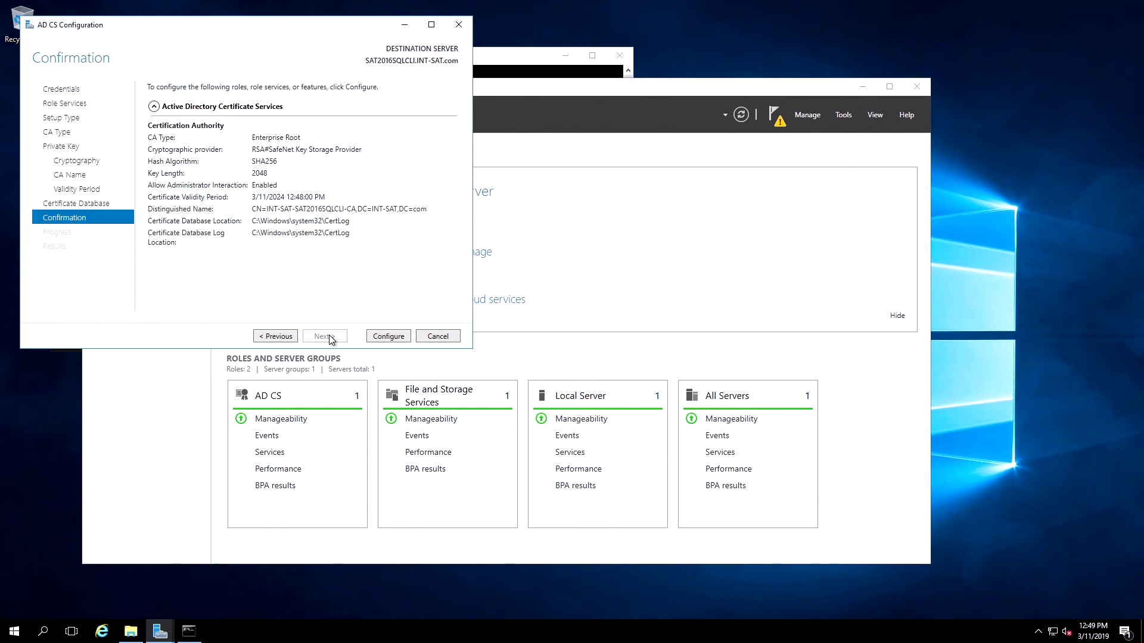
{"action": "left_click", "coordinate": [387, 337]}
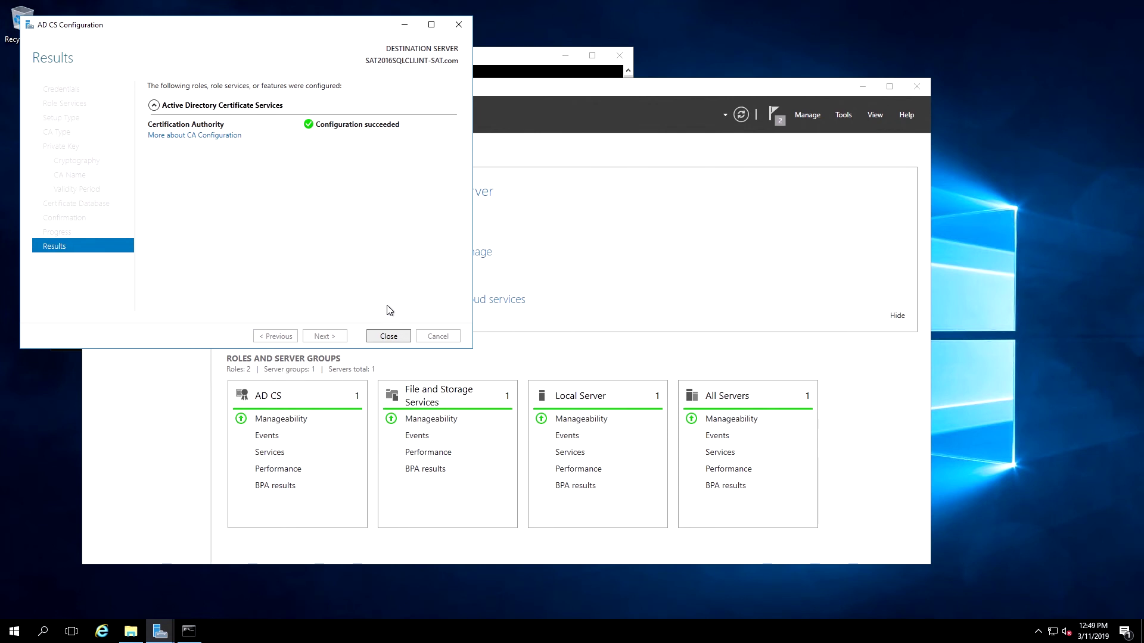
{"action": "left_click", "coordinate": [389, 337]}
Run cmu list with the partition password, revealing handles 21 and 18 labelled INT-SAT-SAT2016SQLCLI-CA
{"action": "key", "text": "alt+Tab"}
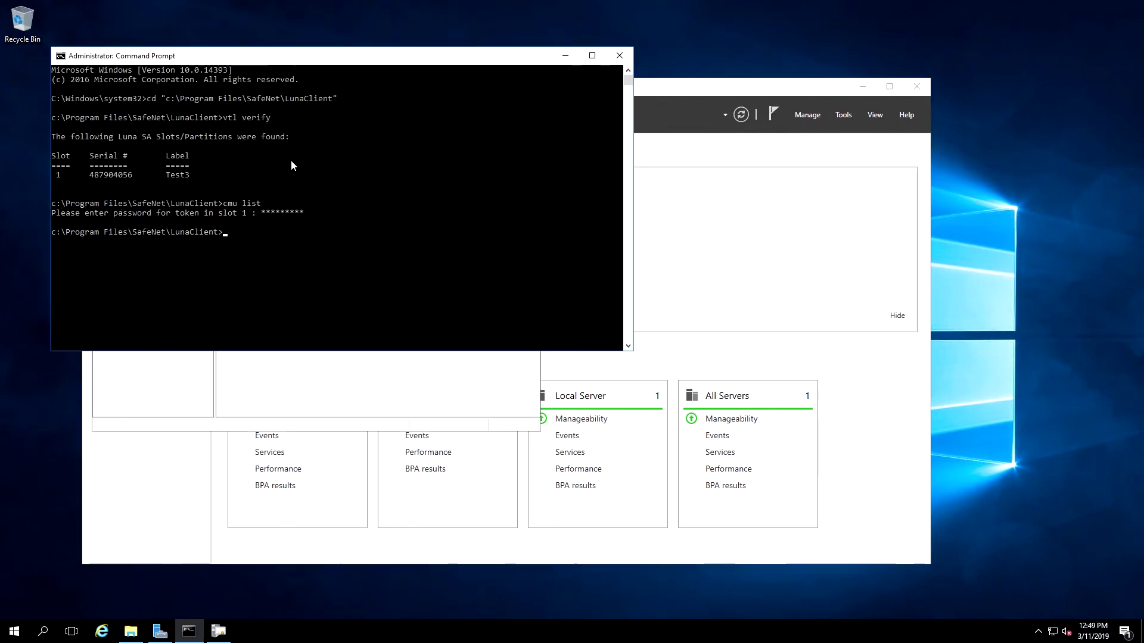
{"action": "type", "text": "cmu list"}
{"action": "key", "text": "Return"}
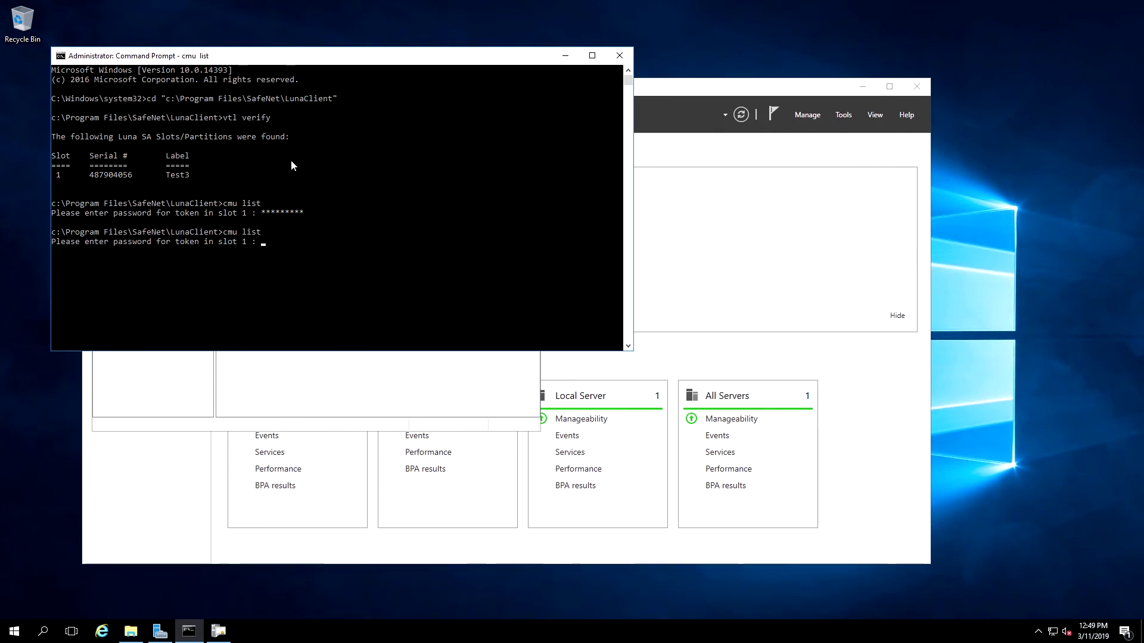
{"action": "type", "text": "****"}
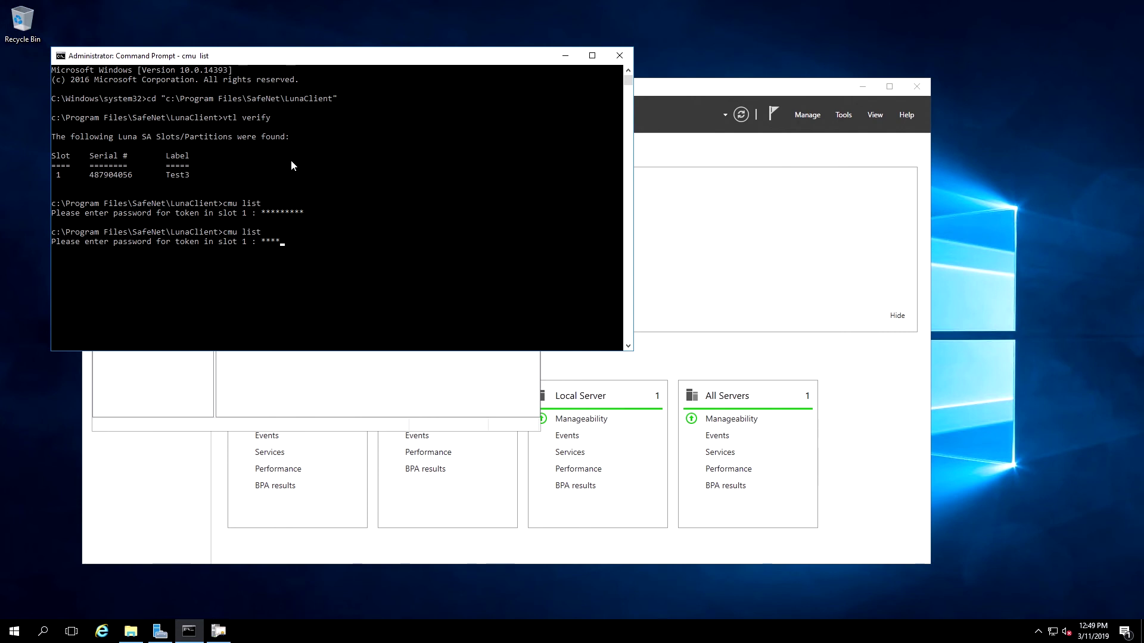
{"action": "type", "text": "*****"}
{"action": "key", "text": "Return"}
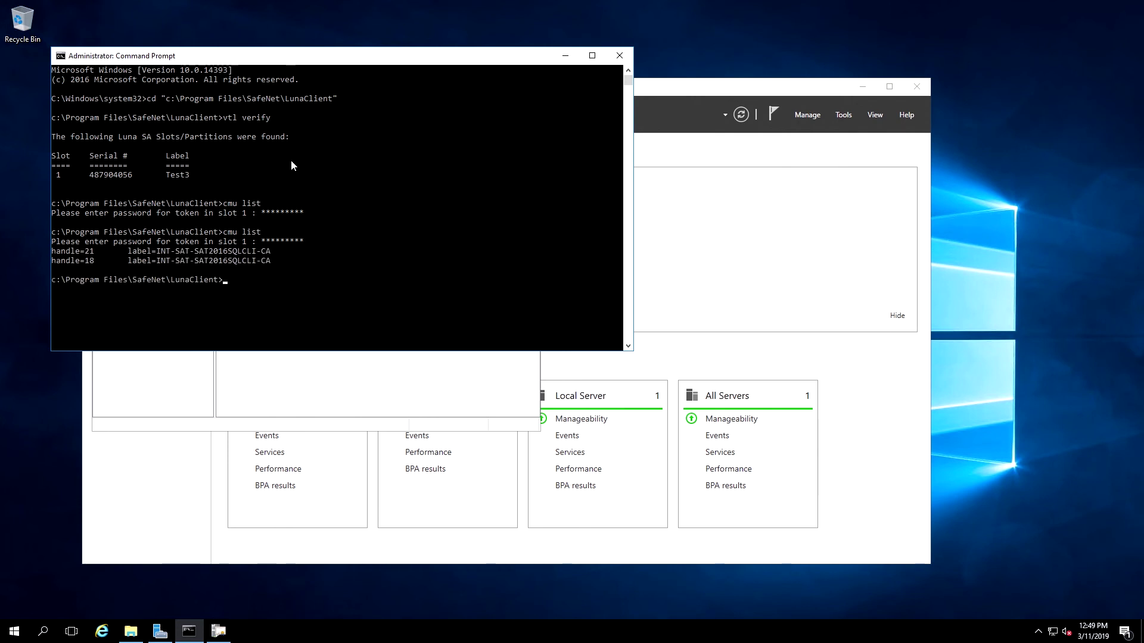